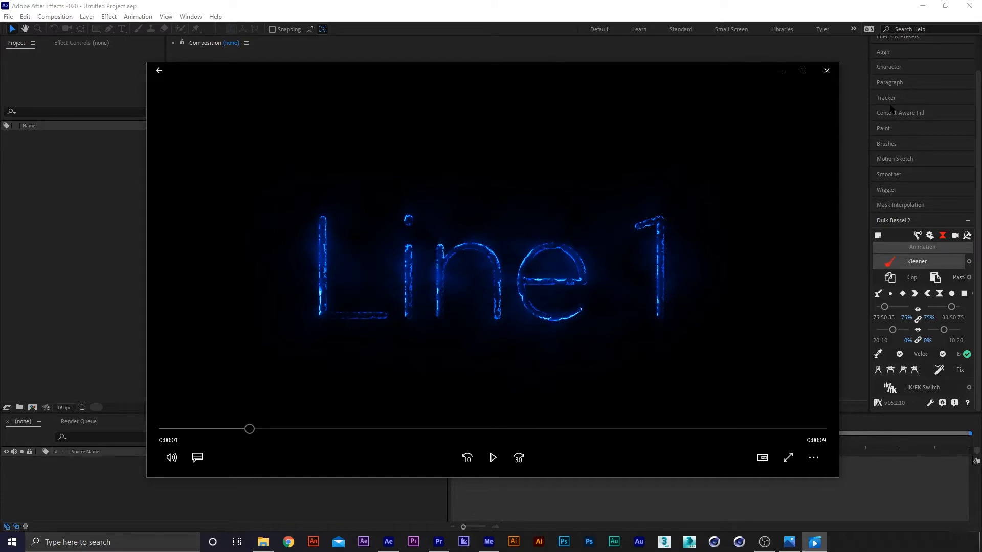
Play the finished Saber_Lyrical_Tutorial reference video from the start and close the player
left_click(467, 458)
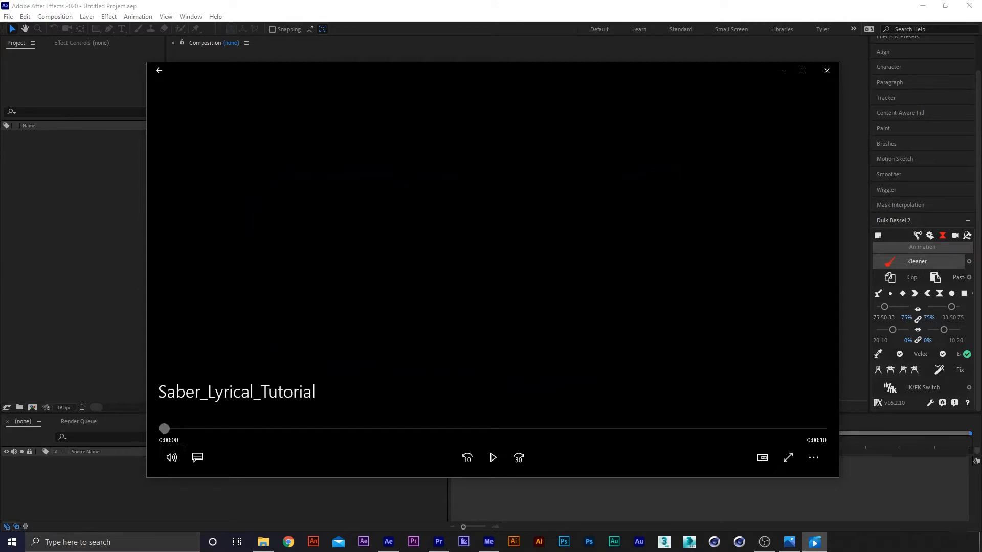
left_click(493, 458)
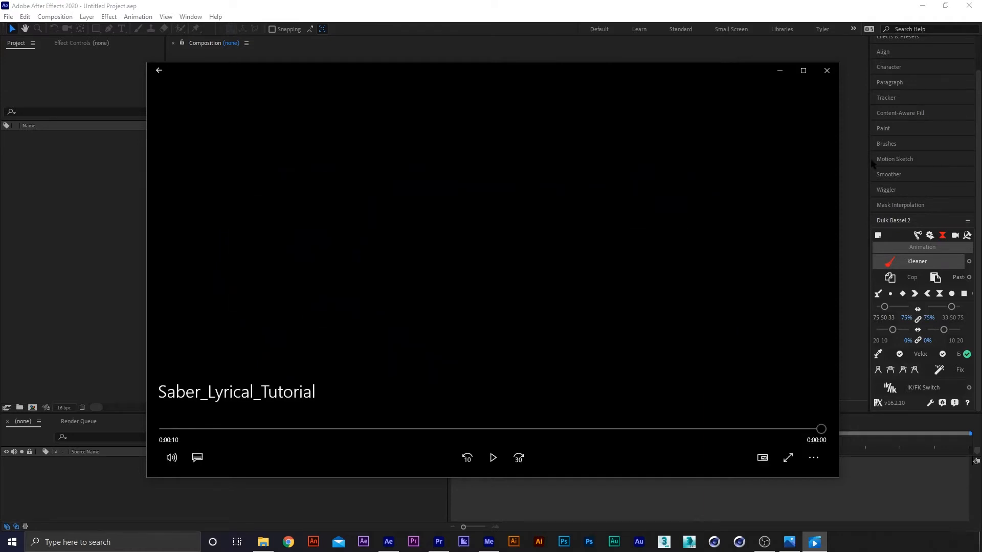
left_click(827, 70)
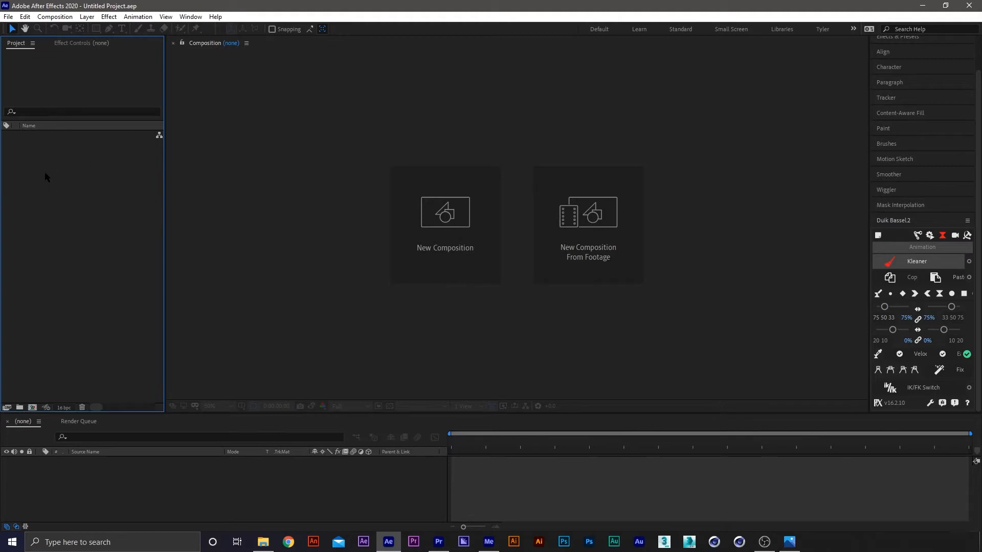
Create a new composition with the default settings
left_click(72, 16)
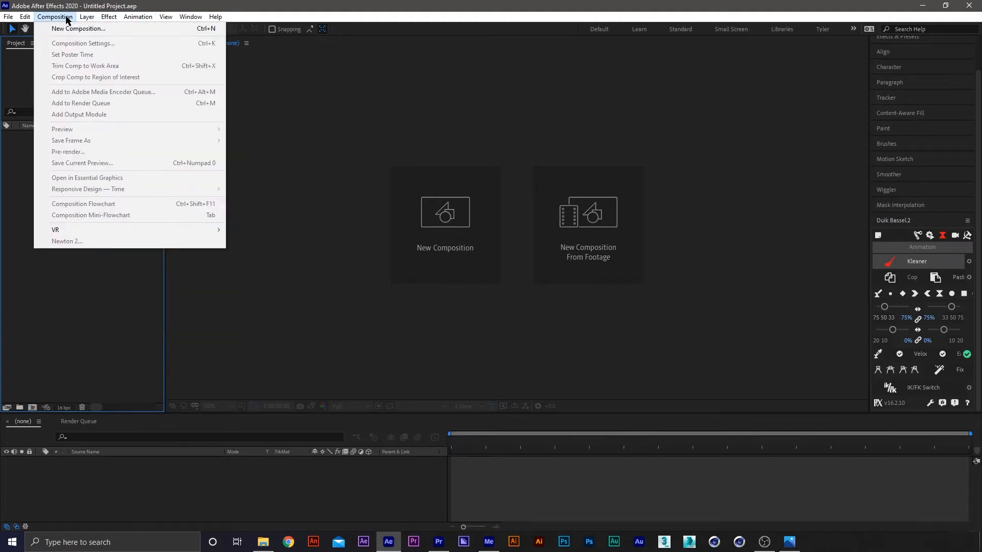
left_click(77, 26)
key("Return")
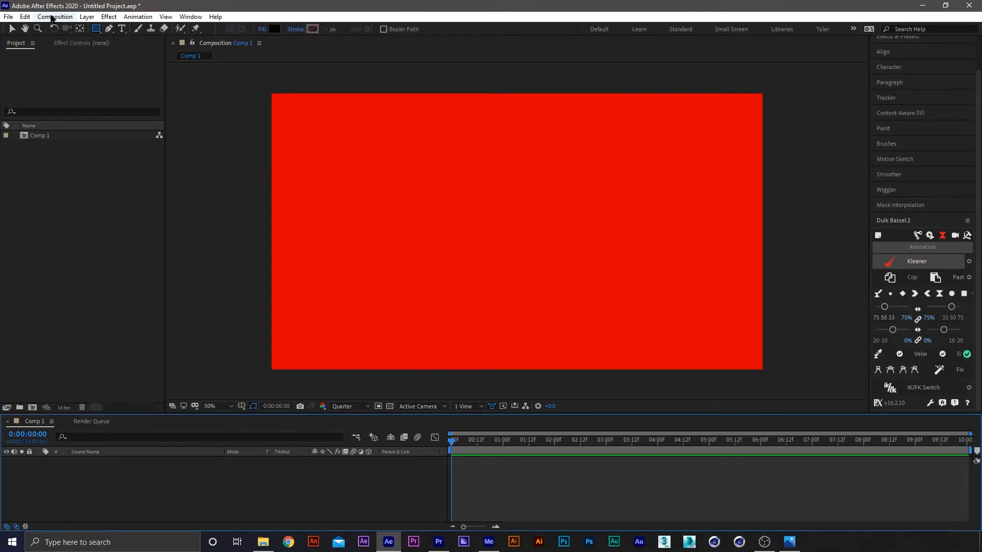
Add a black rectangle shape layer covering the whole frame and rename it BG
double_click(95, 29)
key("v")
left_click(121, 479)
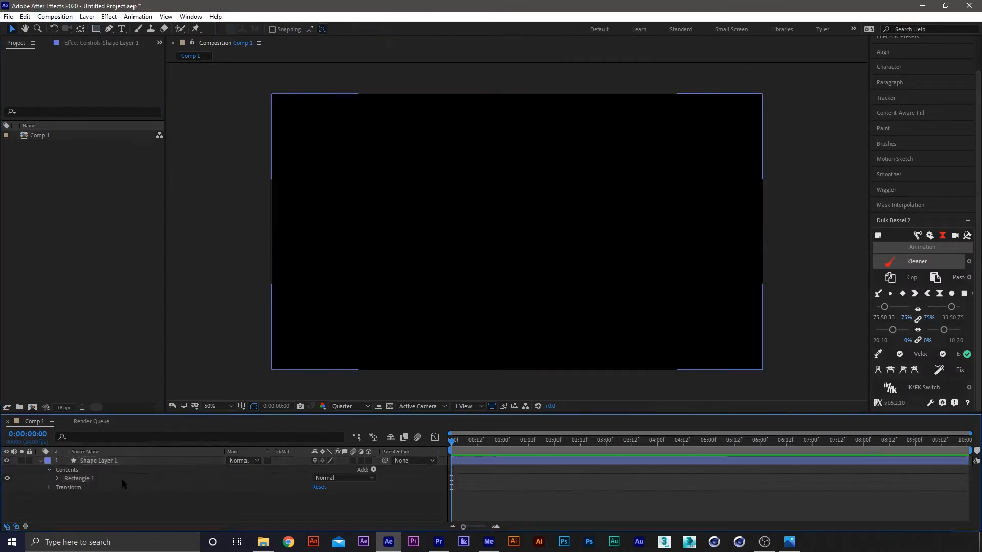
left_click(108, 460)
key("Return")
type("BG")
key("Return")
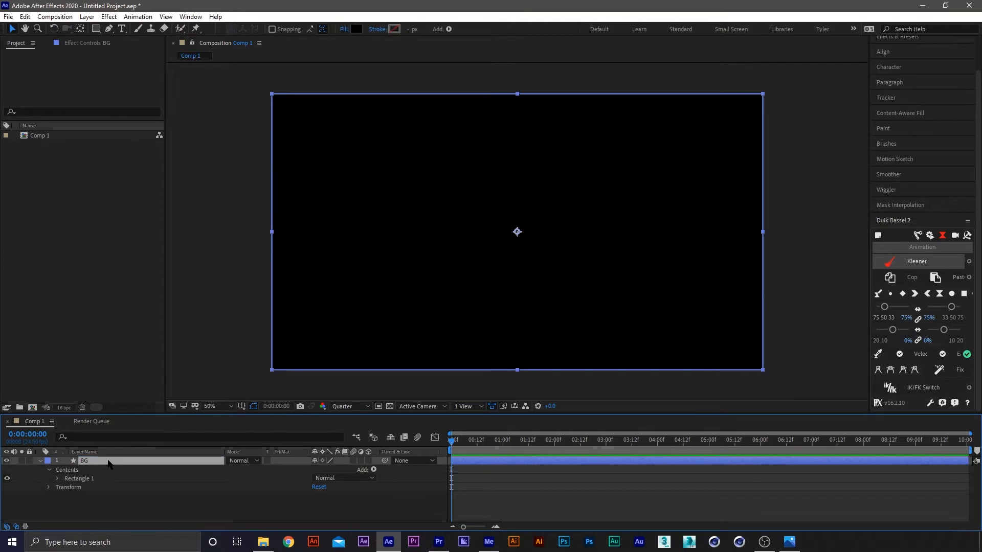
left_click(167, 494)
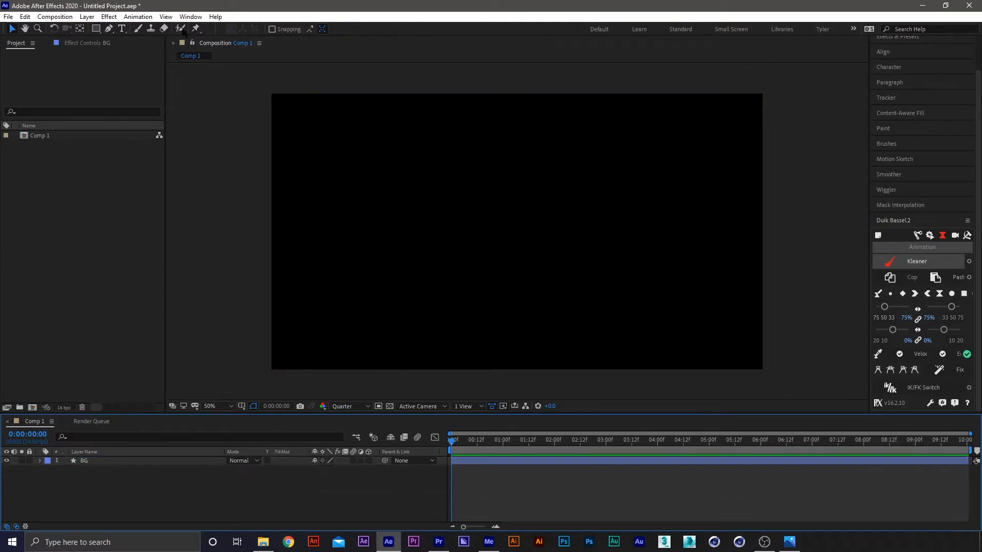
Add a text layer reading "Line 1" and move it near the middle of the composition
left_click(123, 29)
left_click(497, 230)
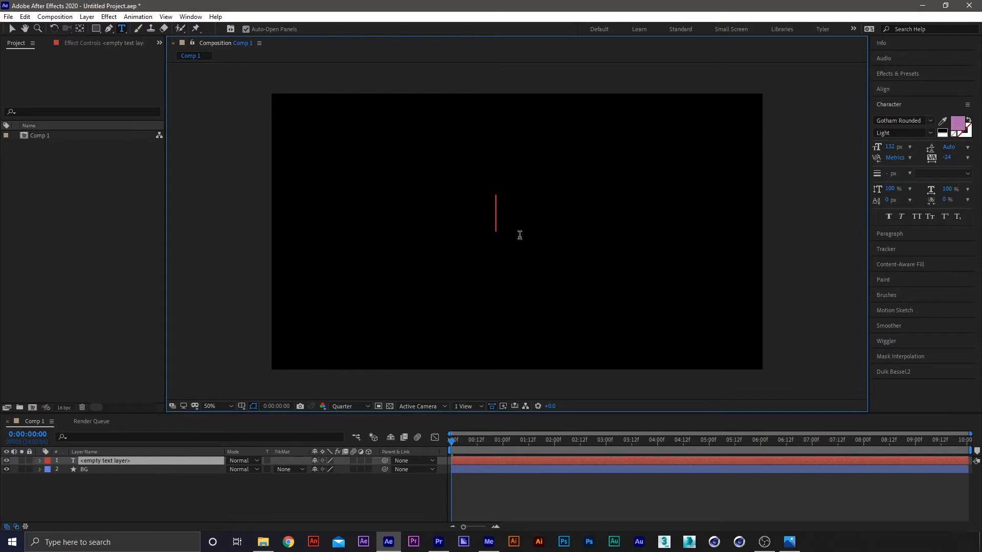
type("Lin")
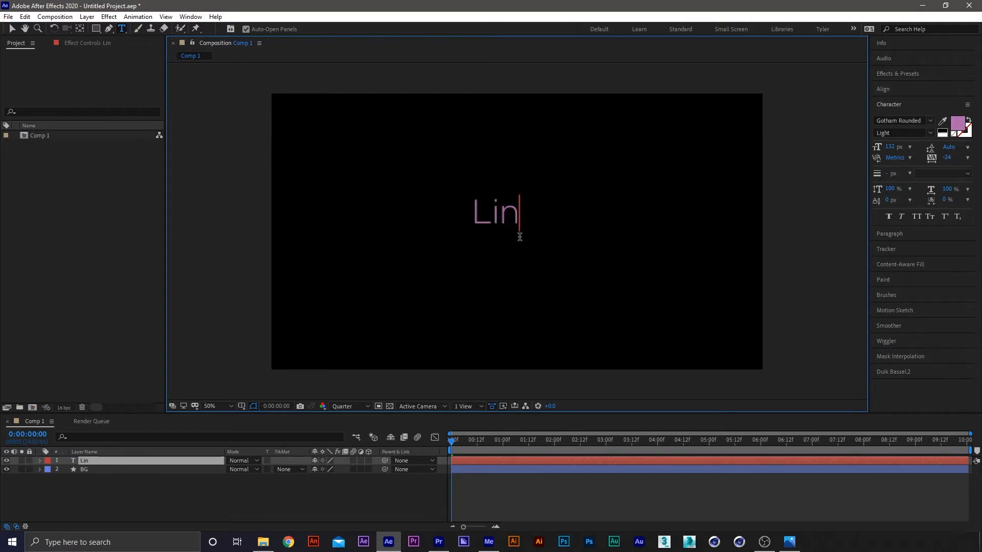
type("e 1")
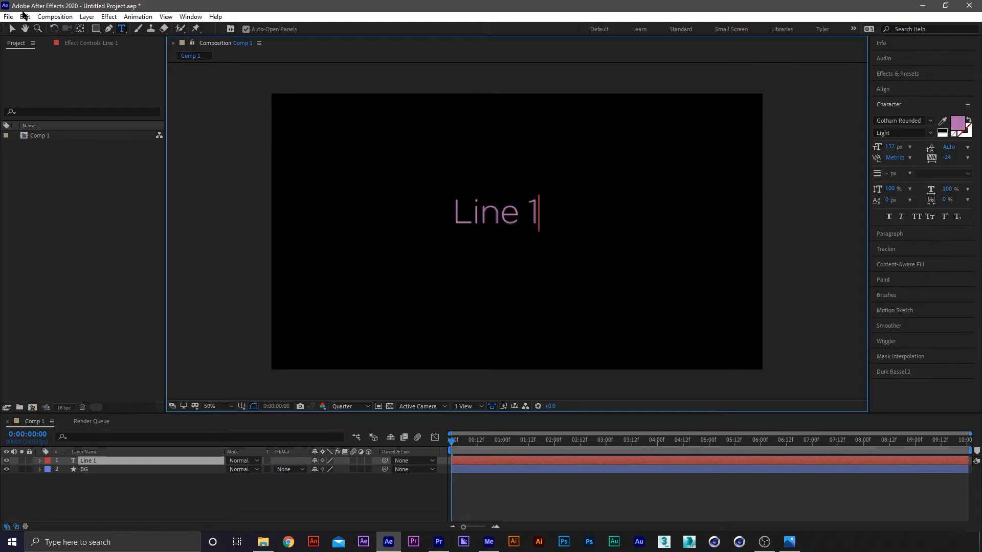
left_click(12, 28)
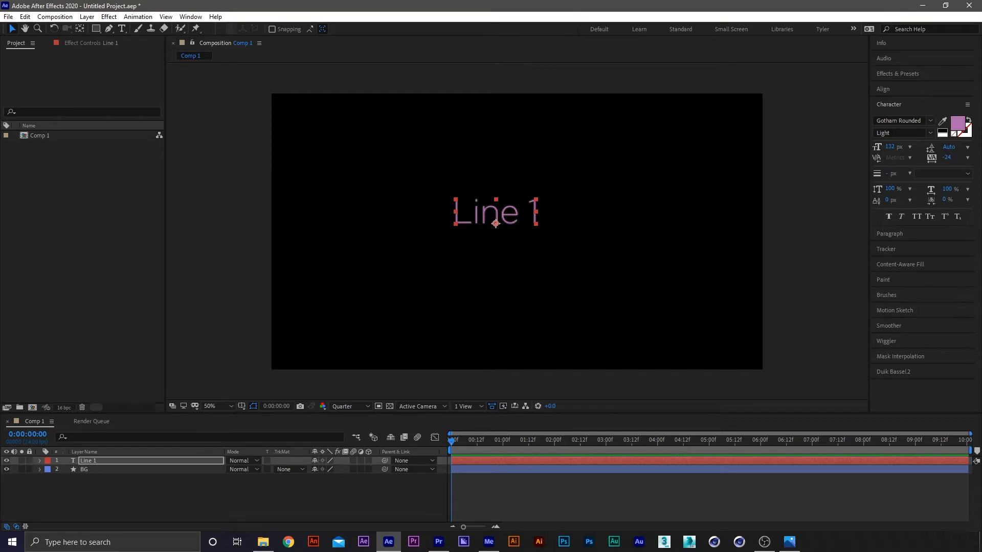
left_click_drag(491, 213, 512, 221)
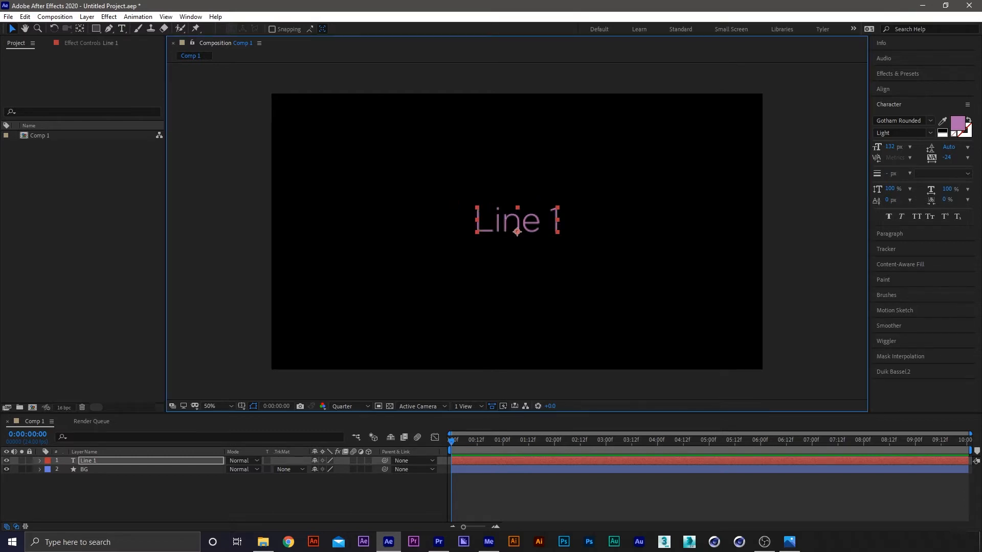
left_click(578, 154)
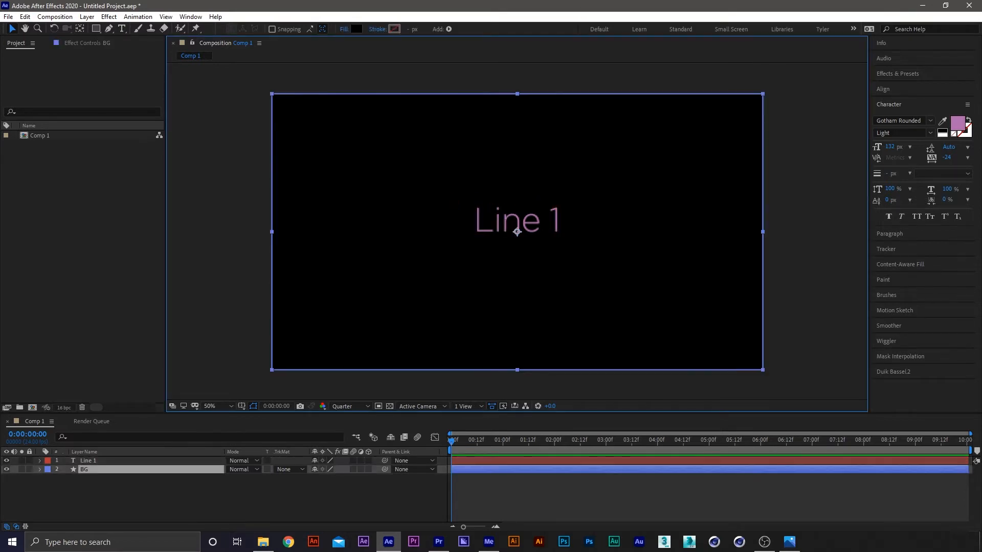
Enlarge the Line 1 text to 307 px and centre its anchor point and the layer in the composition
left_click_drag(891, 148, 972, 142)
left_click(547, 459)
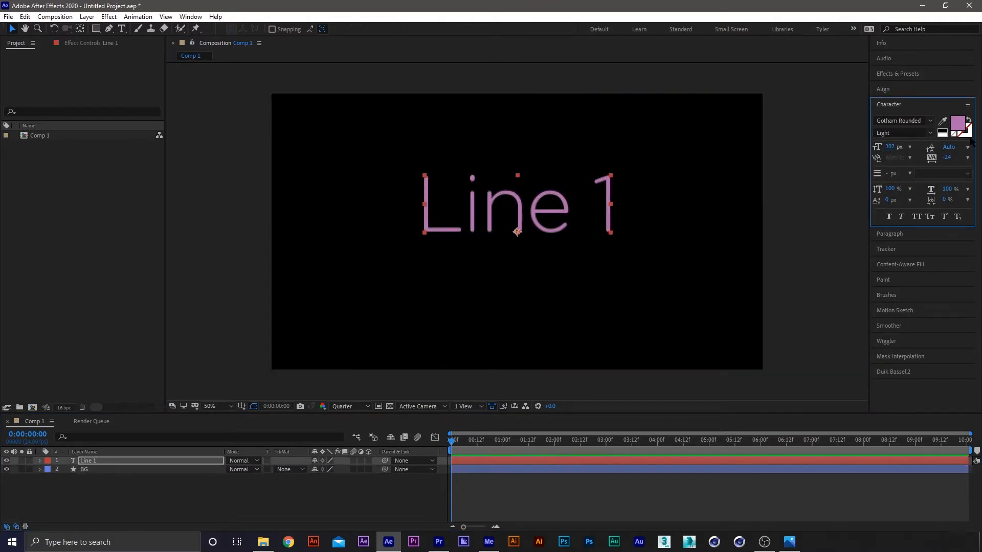
key("ctrl+alt+Home")
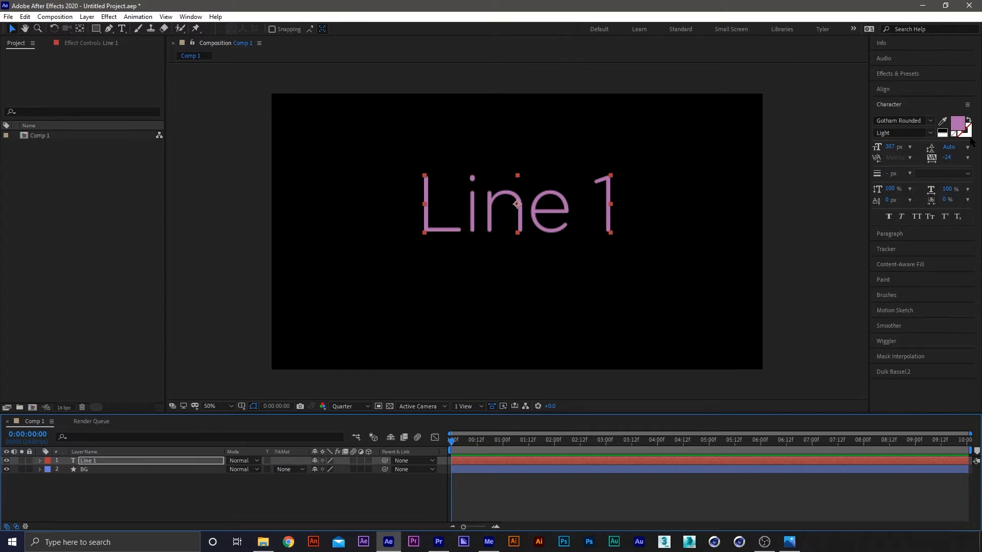
key("ctrl+Home")
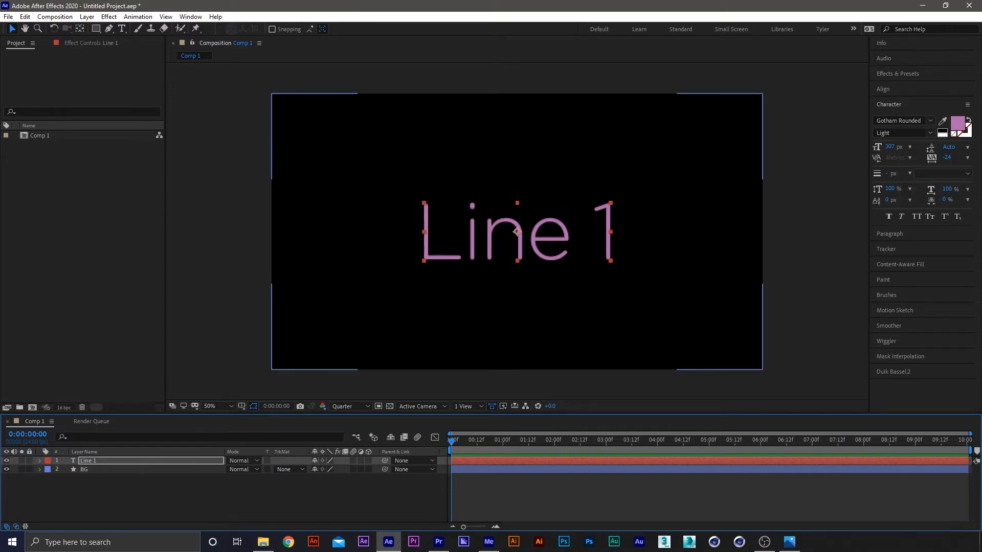
Expand the Line 1 layer's Text properties and start keyframing Source Text at 0:00
left_click(483, 462)
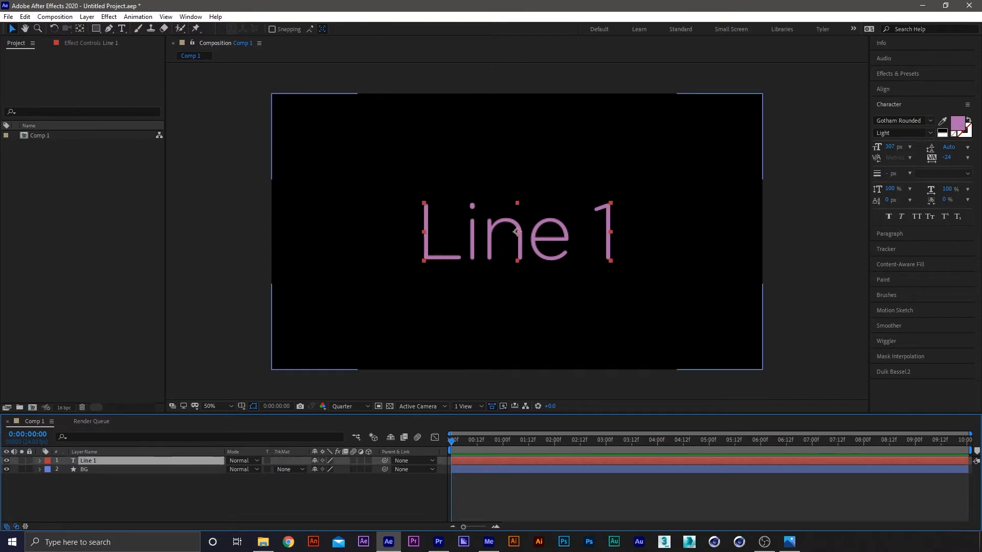
left_click(890, 74)
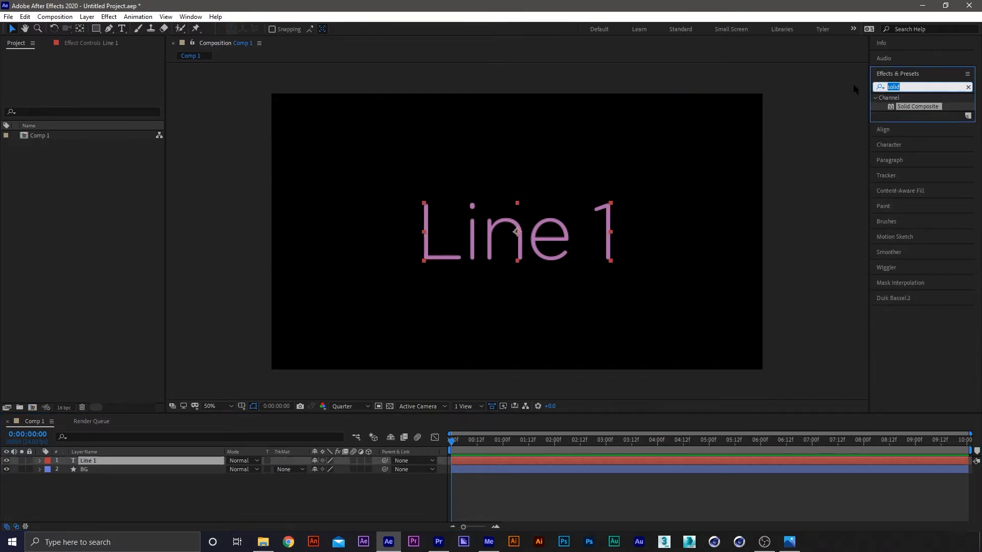
left_click(478, 461)
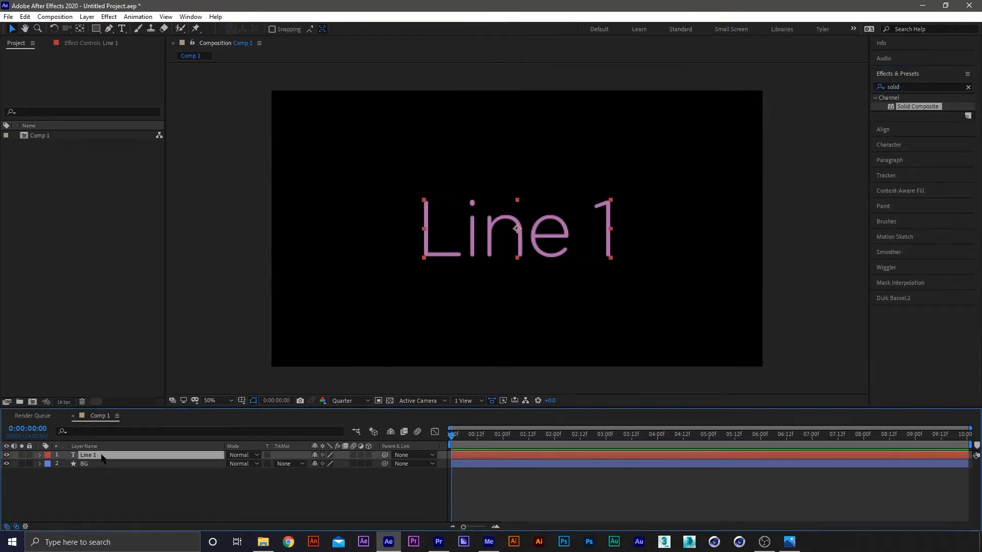
left_click(39, 455)
left_click(49, 464)
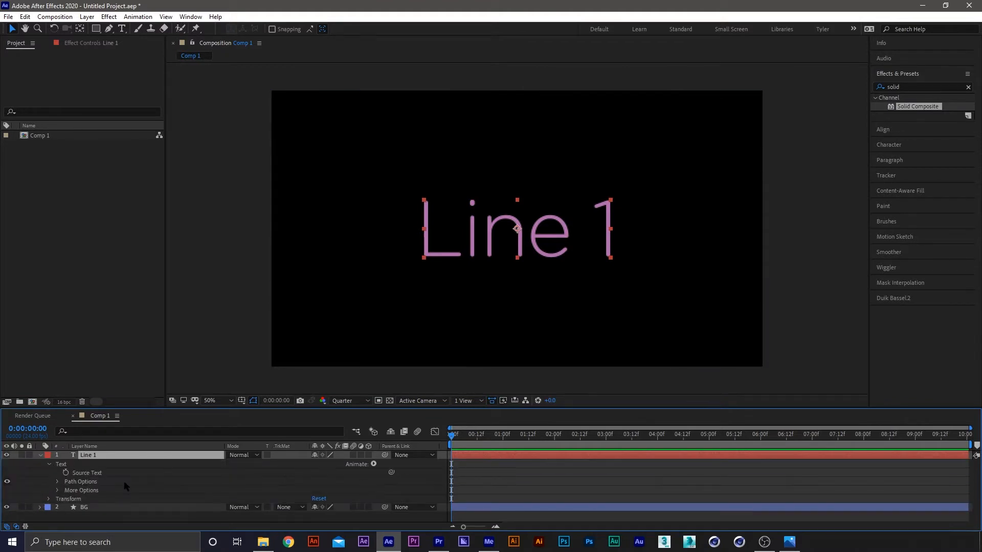
left_click(66, 473)
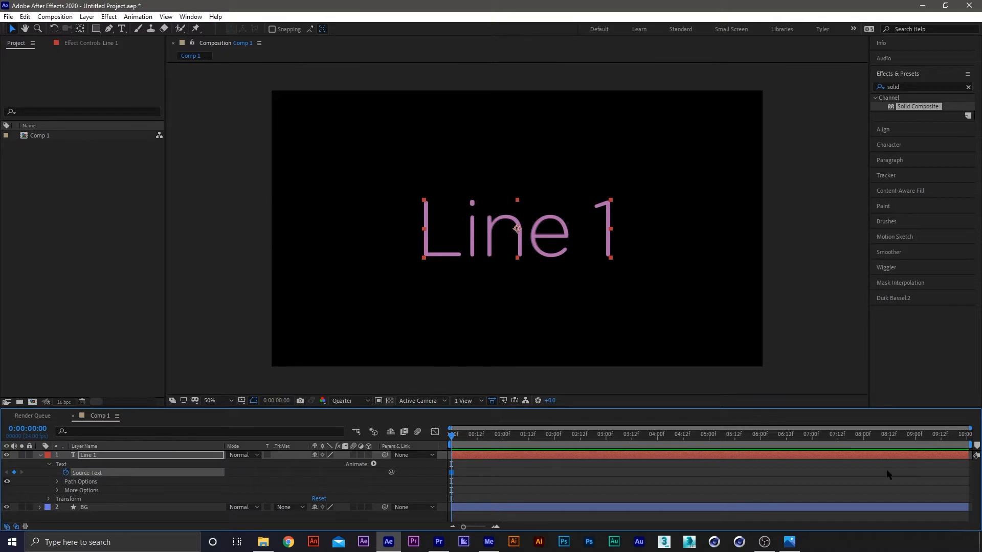
left_click(848, 497)
Add a Source Text keyframe at 3:00 and change the text there to "Line 2"
mouse_move(620, 434)
left_mouse_down()
mouse_move(953, 434)
mouse_move(977, 444)
mouse_move(537, 434)
mouse_move(605, 435)
left_mouse_up()
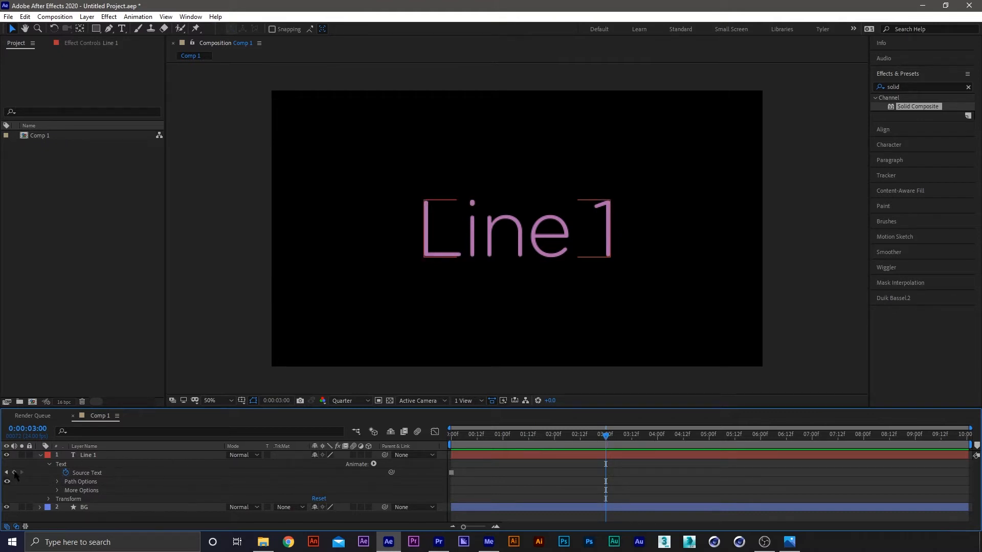
left_click(14, 473)
double_click(541, 244)
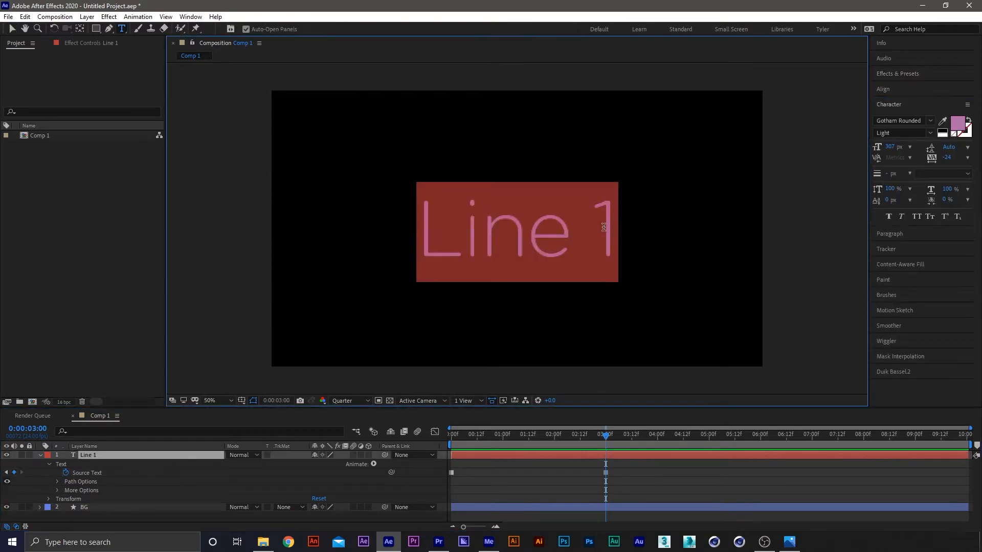
double_click(609, 225)
type("2")
left_click(646, 487)
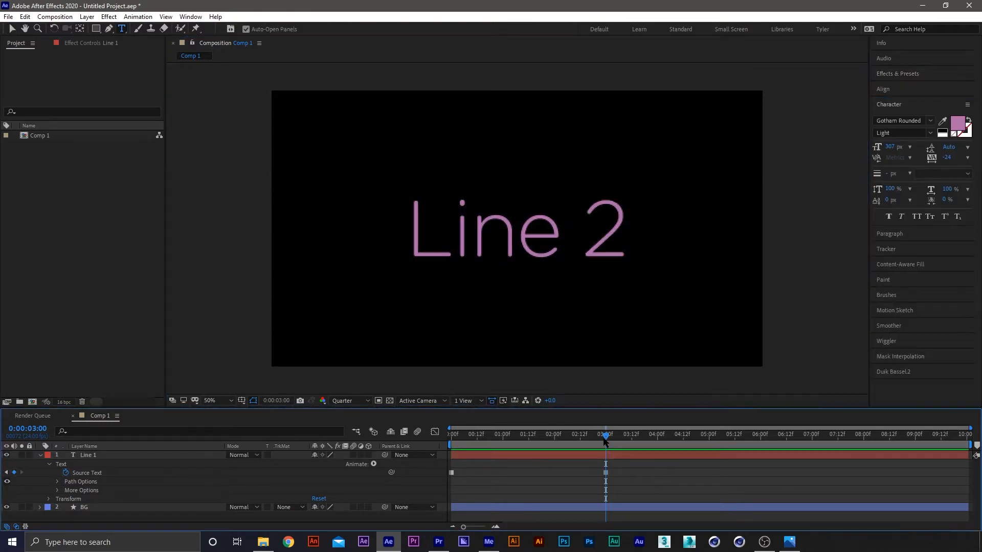
Change the text to "Line 3" at 6:00 on the timeline
left_click(595, 436)
left_click_drag(596, 439, 762, 444)
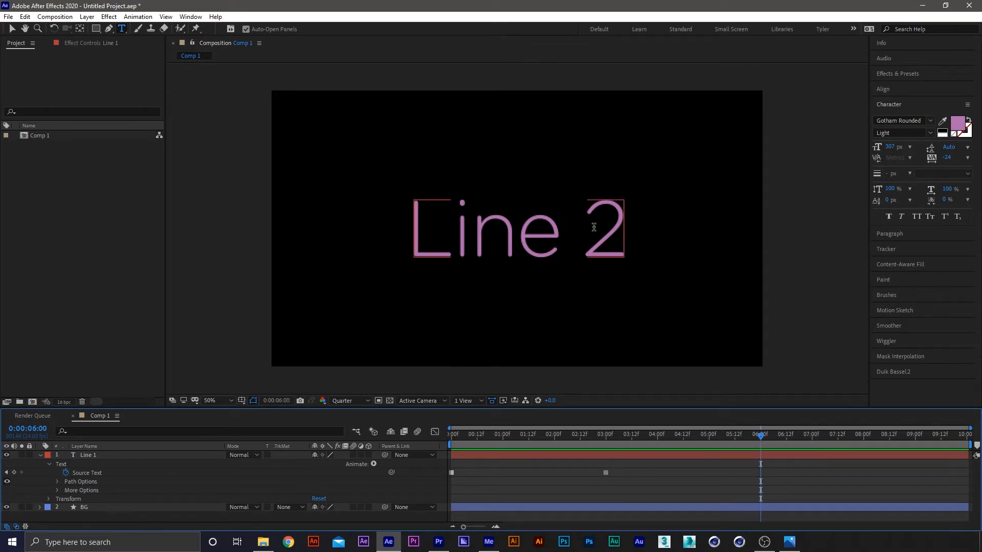
left_click_drag(594, 227, 612, 236)
type("3")
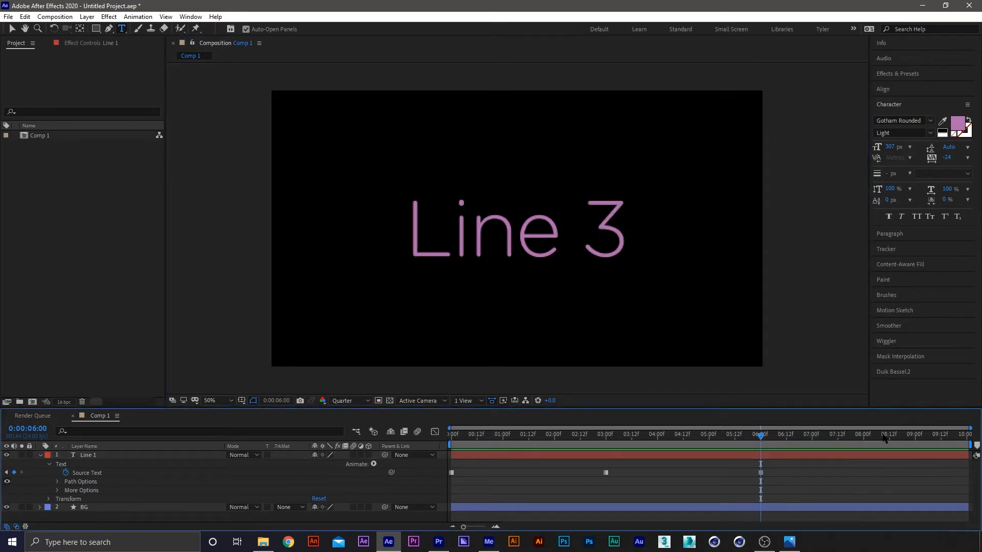
Change the text to "Line 4" at about 8:01 on the timeline
left_click_drag(858, 439, 866, 440)
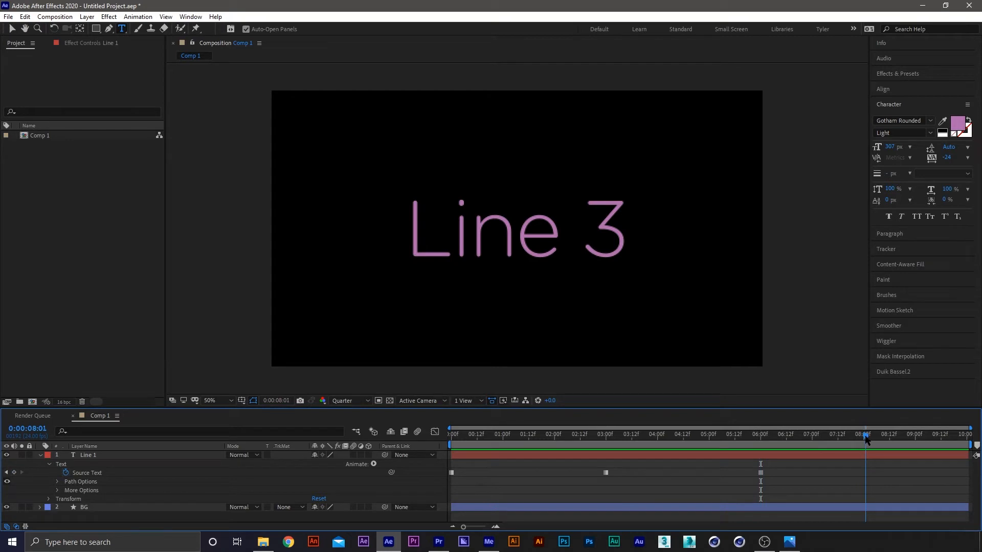
double_click(604, 225)
type("4")
left_click(871, 459)
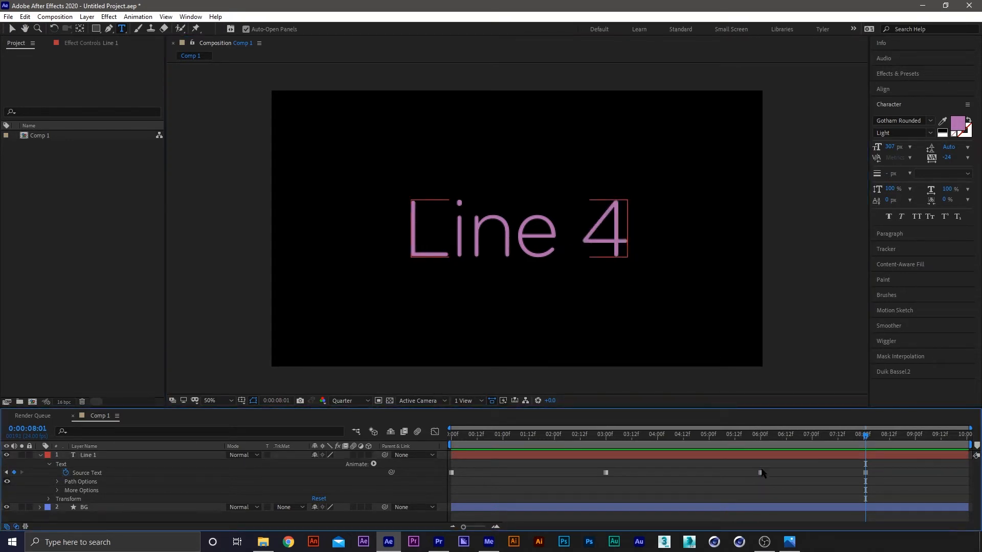
Shift the Line 3 keyframe earlier to about 5:12 and the Line 2 keyframe to shortly before 3:00, then scrub across the change
left_click_drag(760, 472, 734, 473)
left_click_drag(606, 472, 591, 472)
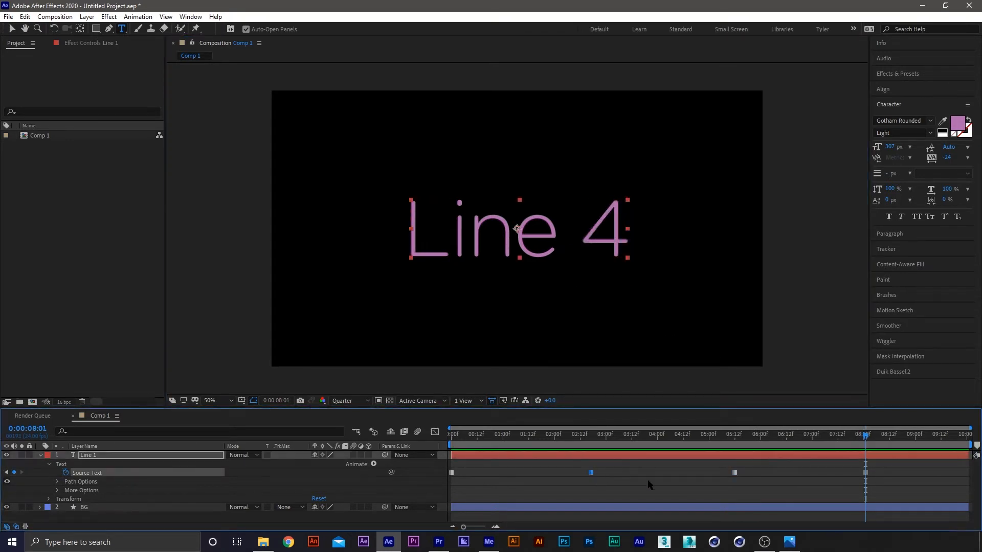
left_click(649, 485)
left_click_drag(500, 435, 598, 435)
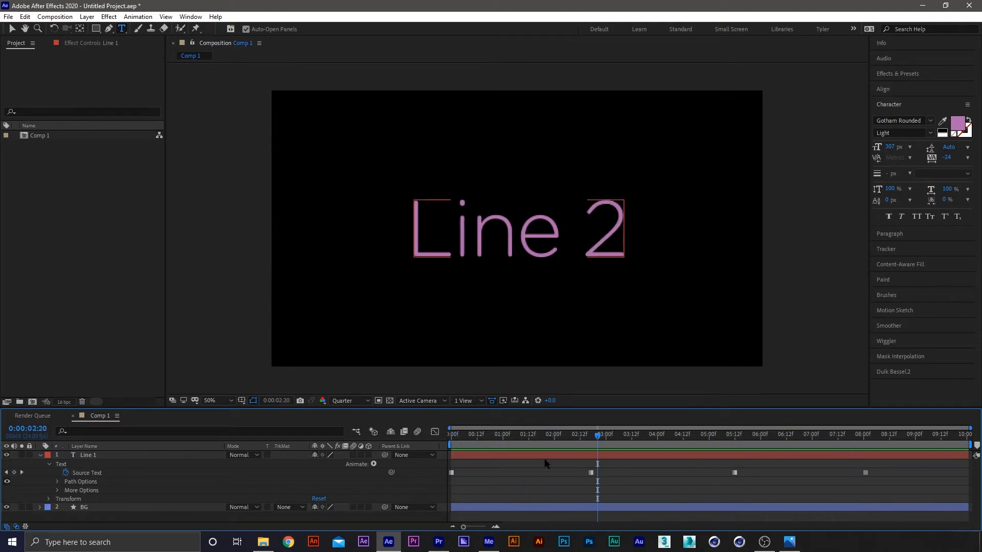
Find the Saber effect in the effects library and apply it to the Line 1 text layer
left_click(893, 75)
key("ctrl+f")
type("sab")
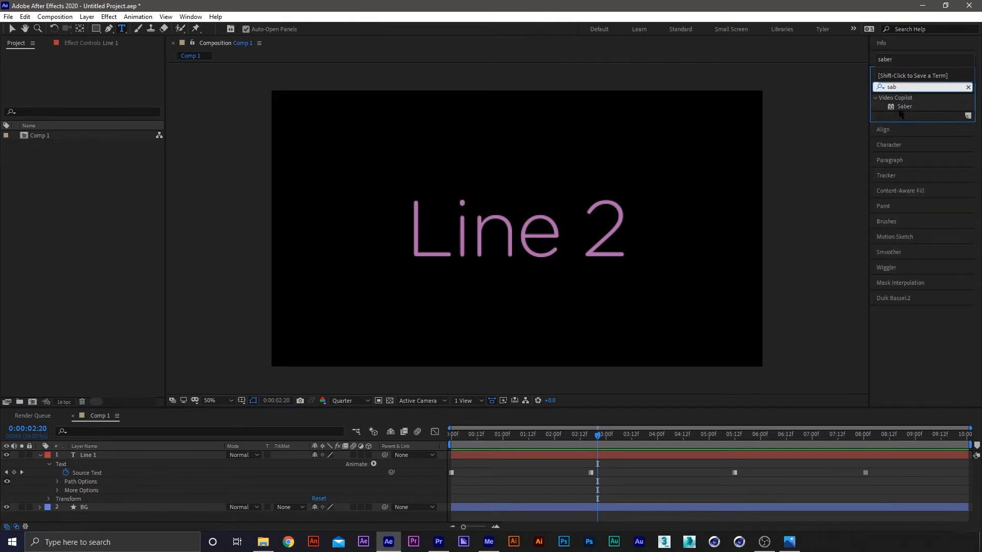
left_click_drag(901, 115, 619, 455)
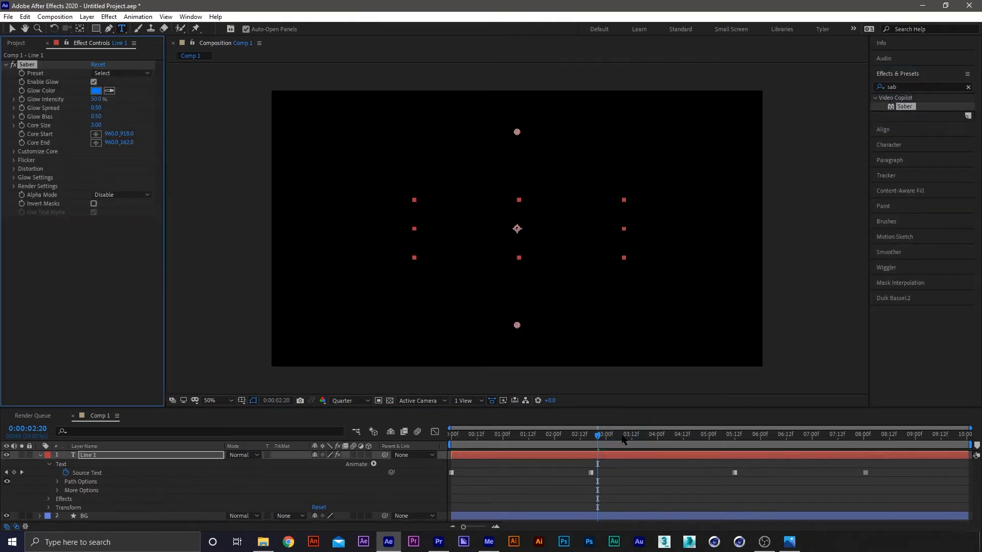
Customize the Saber core to use the Text Layer core type with the Line 1 layer as its text
left_click(66, 320)
left_click(27, 66)
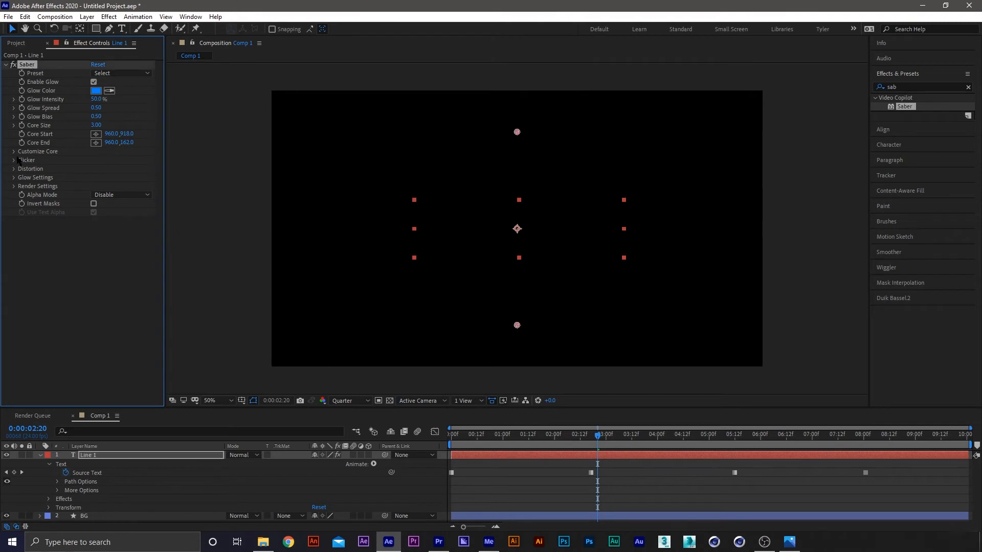
left_click(13, 152)
left_click(128, 161)
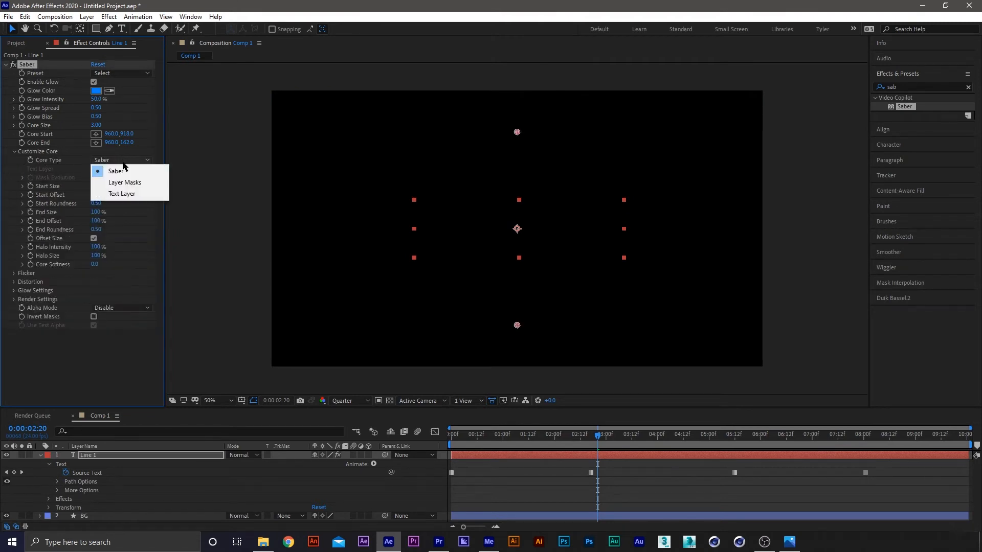
left_click(132, 195)
left_click(108, 169)
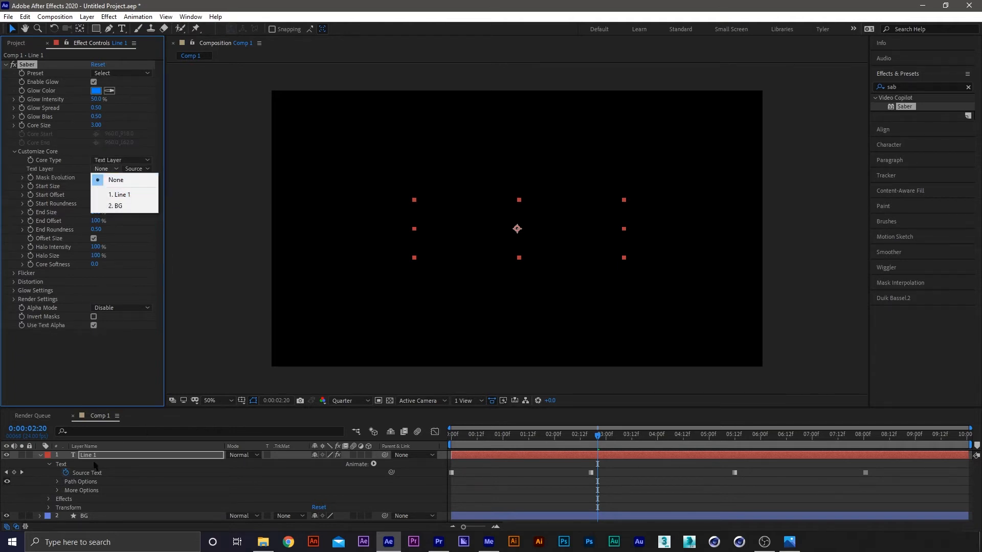
left_click(123, 195)
Find the Solid Composite effect, apply it to the Line 1 text layer and place it above Saber
left_click(968, 87)
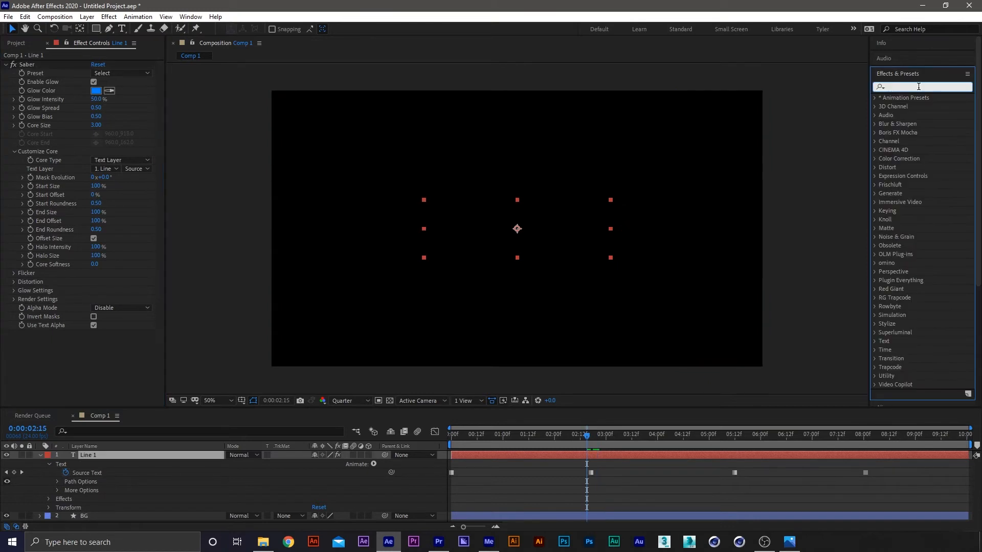
left_click(919, 86)
type("sold")
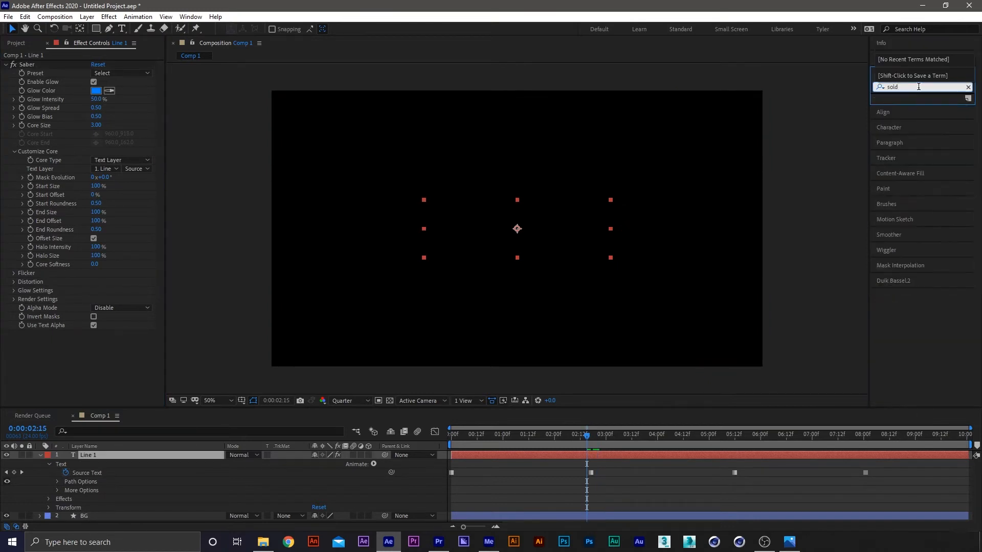
key("BackSpace")
type("i")
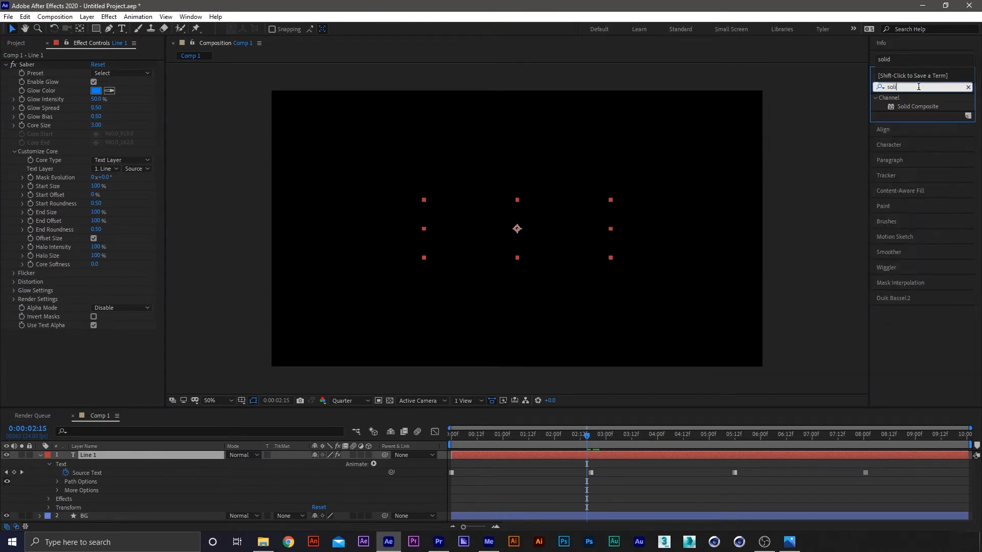
left_click_drag(907, 107, 108, 256)
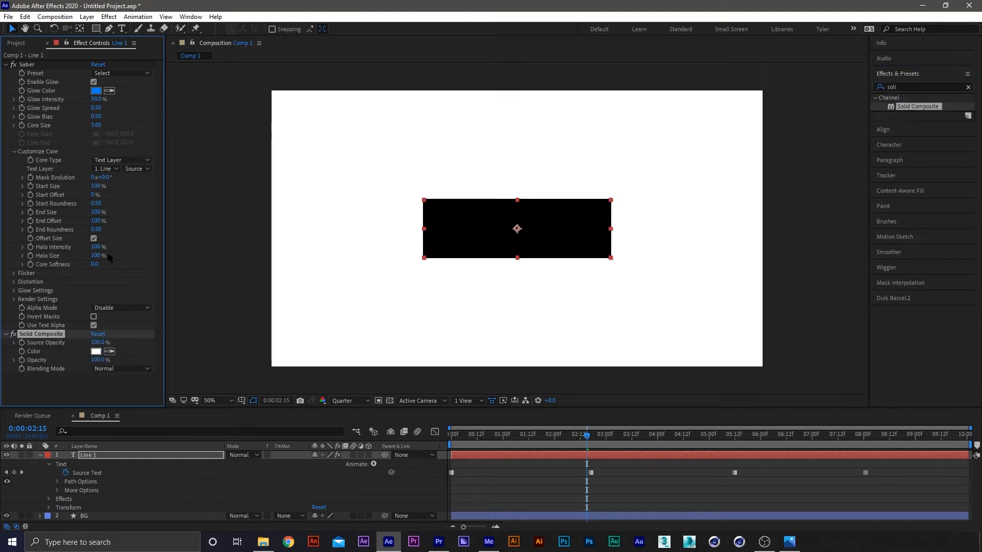
left_click_drag(43, 336, 36, 66)
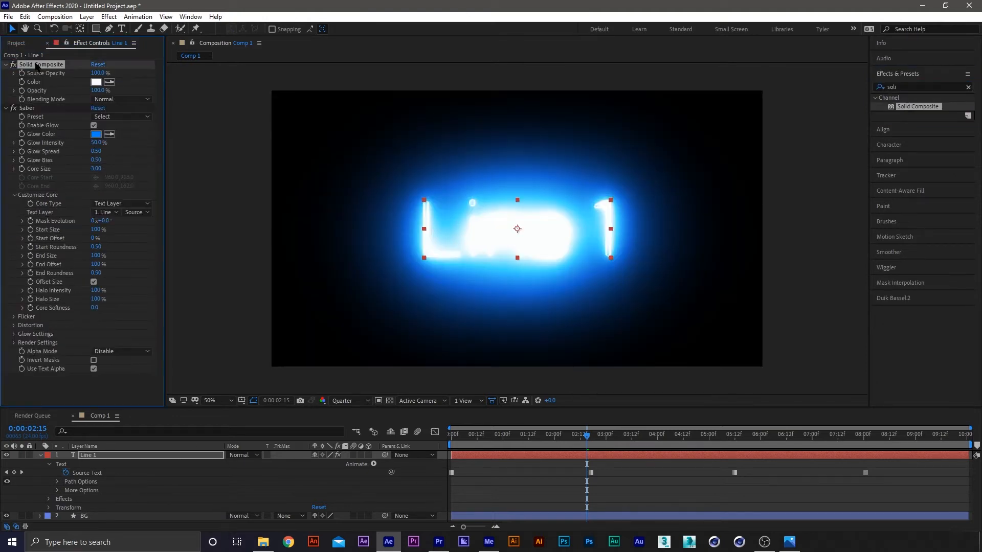
Apply the Proton preset to Saber and scrub across the change from Line 1 to Line 2
left_click(119, 117)
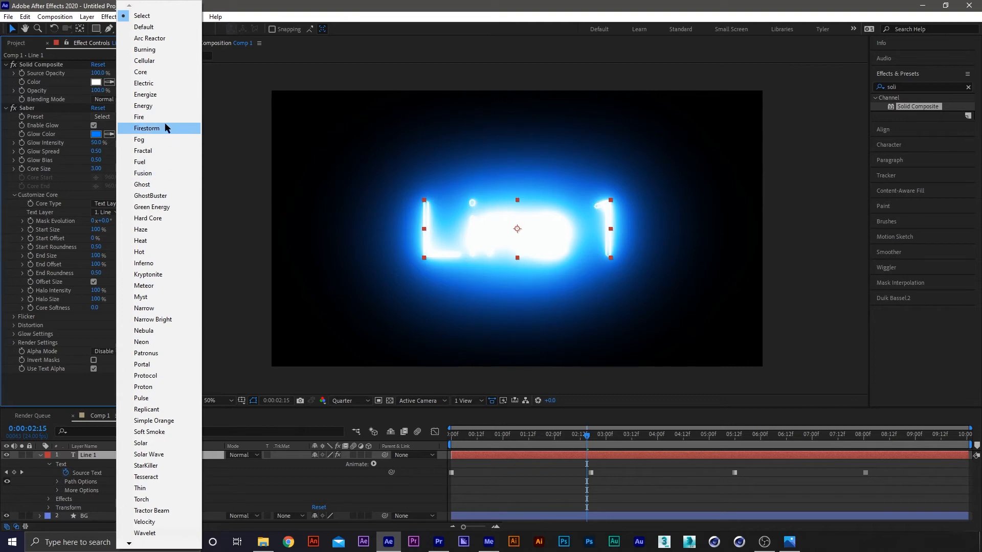
left_click(182, 387)
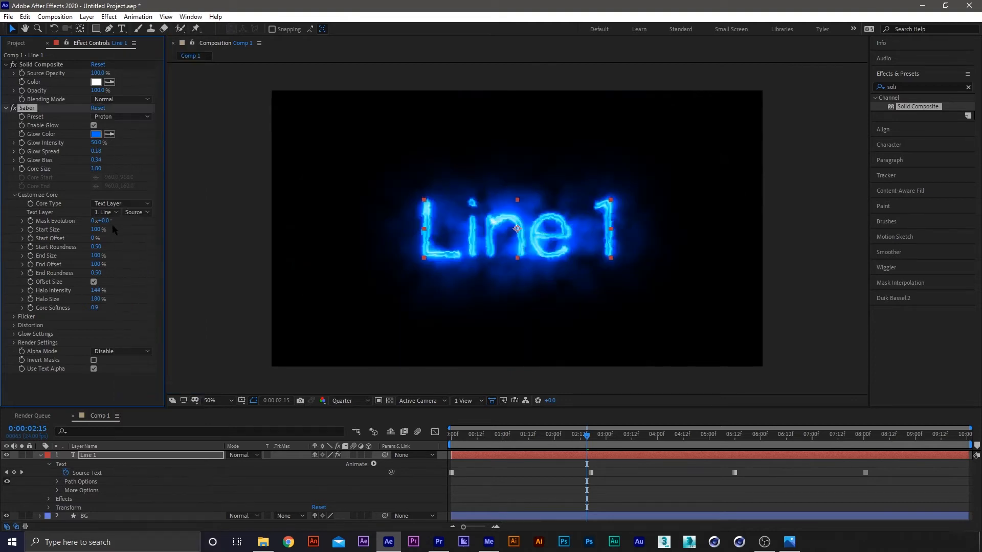
left_click(599, 482)
left_click_drag(578, 438, 625, 453)
left_click(605, 456)
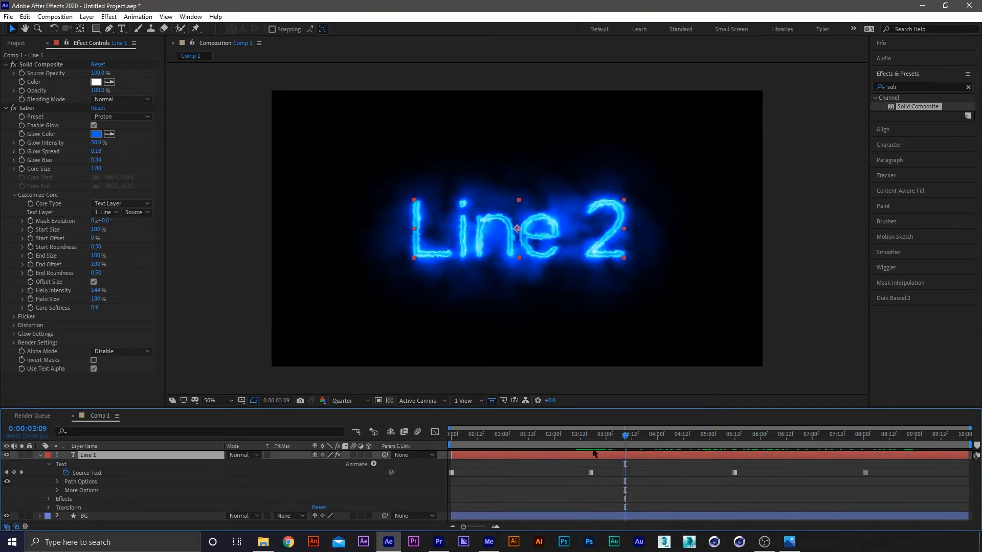
key("t")
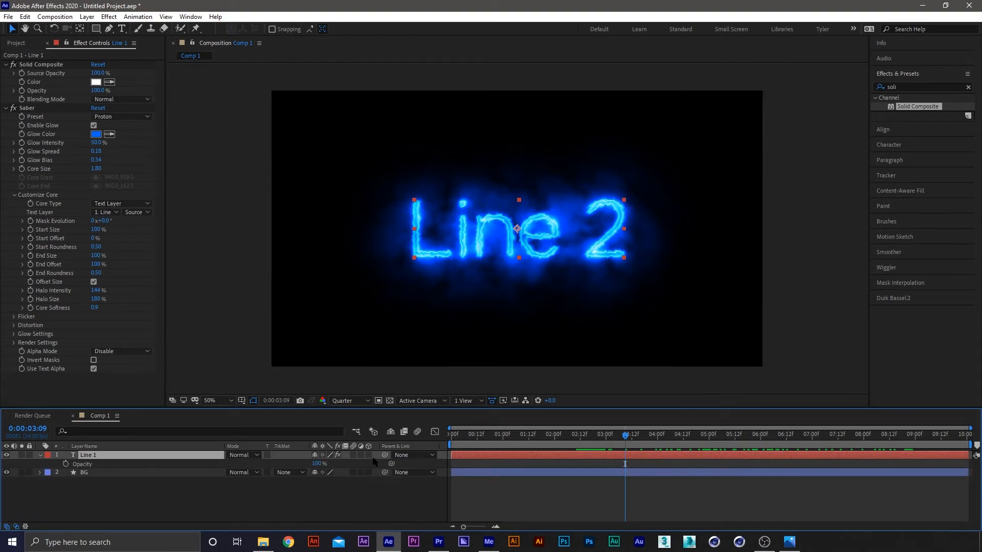
key("s")
left_click_drag(326, 464, 348, 464)
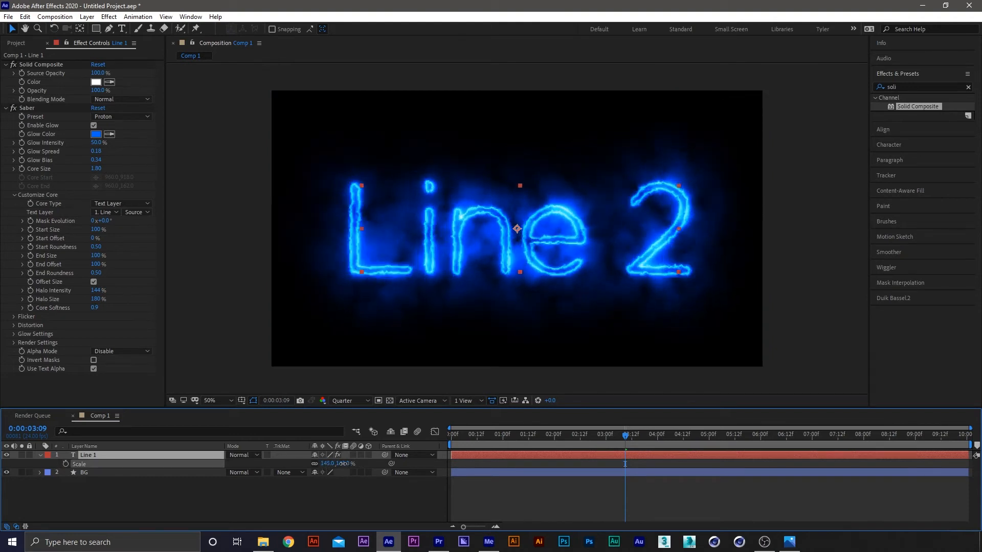
key("ctrl+z")
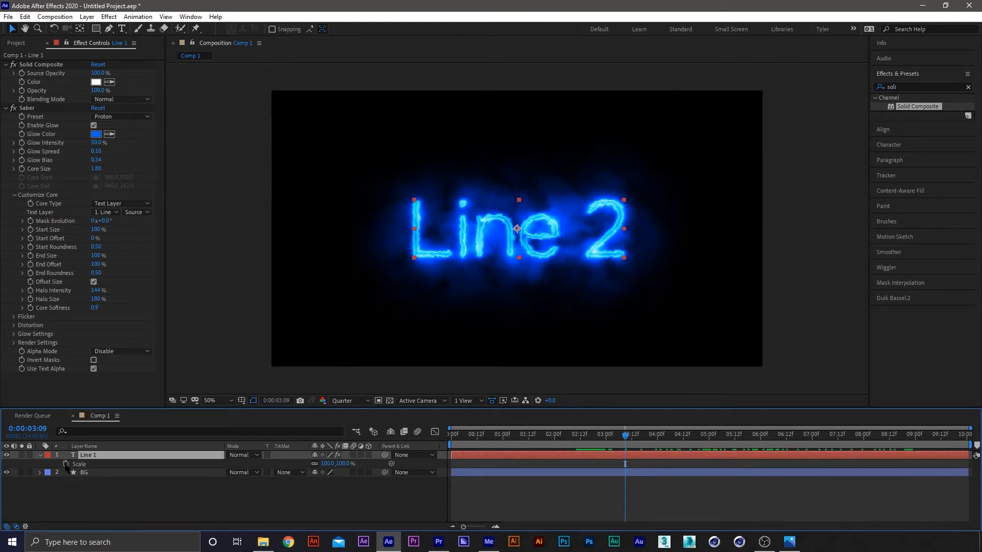
Keyframe the text layer's scale and opacity at 100% and align both keyframes with the Line 2 text change at 2:17
key("t")
key("alt+shift+t")
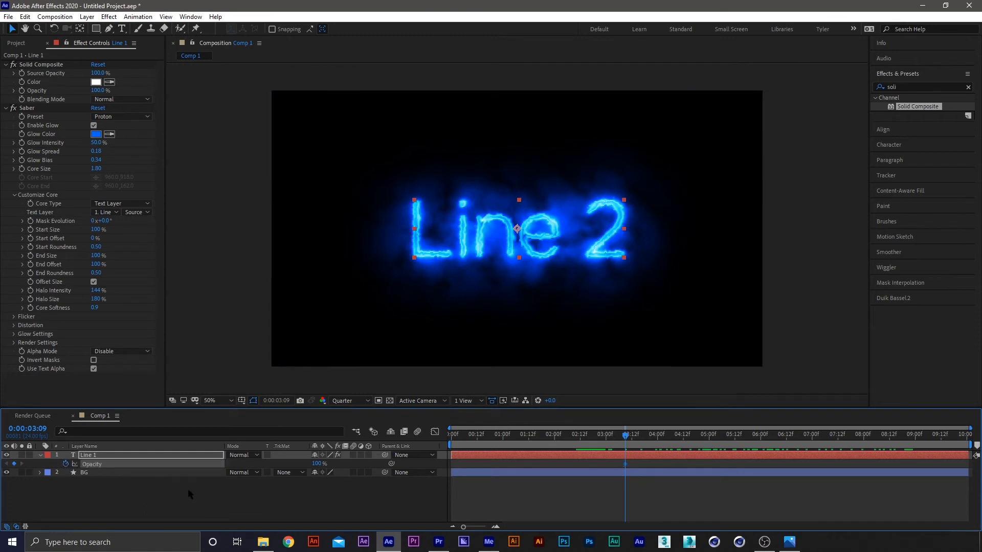
key("u")
left_click(620, 472)
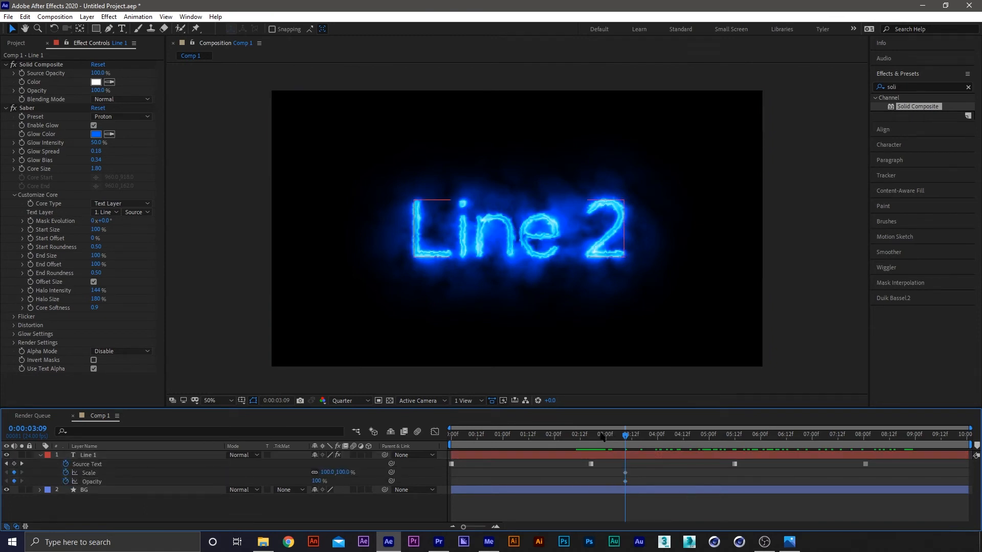
left_click_drag(625, 437, 591, 440)
left_click(603, 455)
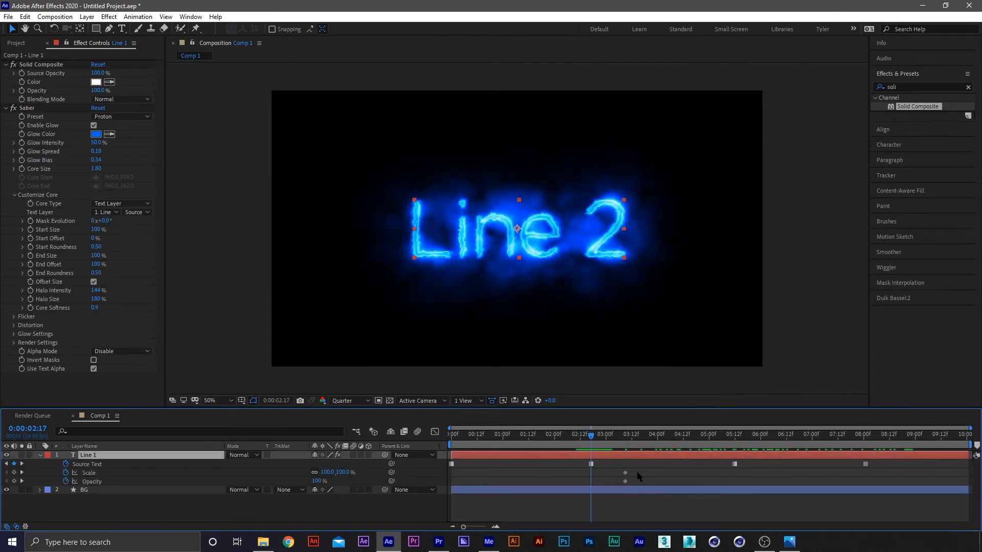
left_click_drag(637, 472, 617, 487)
Add 100% scale and opacity keyframes to the text layer at 2:02
left_click_drag(591, 450, 560, 441)
left_click(572, 463)
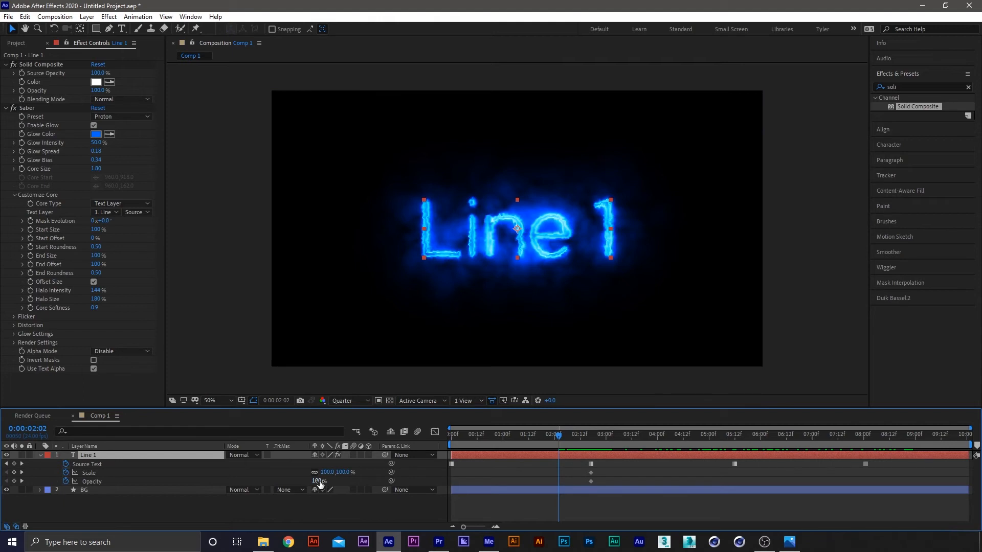
left_click_drag(14, 482, 14, 473)
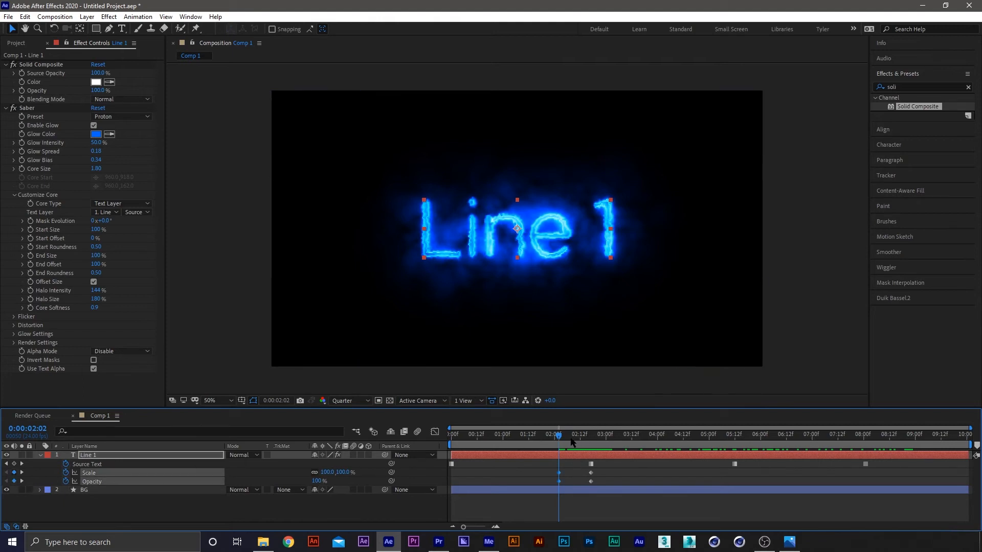
At 2:16, set the text layer's scale to 139% and its opacity to 0%
left_click_drag(572, 440, 589, 439)
left_click(320, 508)
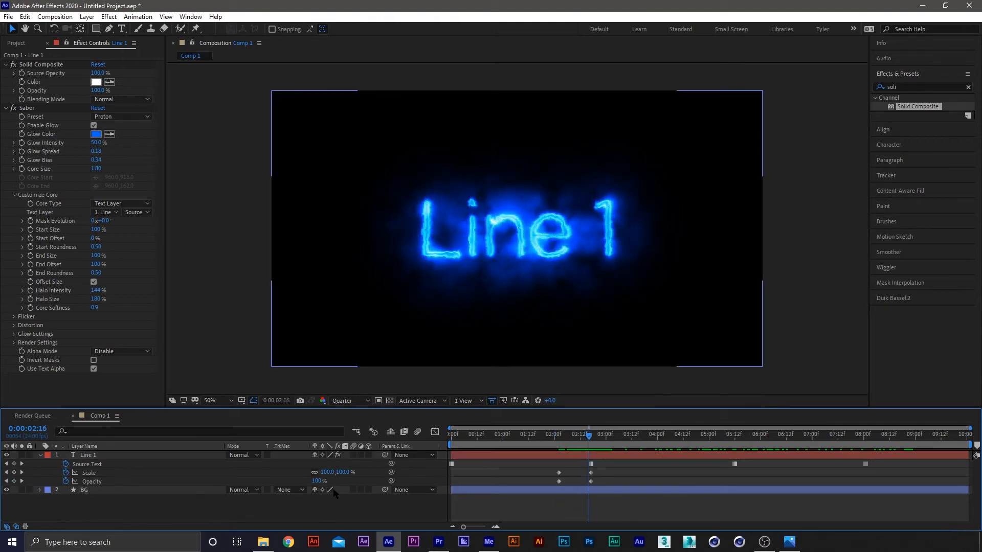
left_click_drag(327, 472, 365, 472)
left_click(318, 481)
type("0")
key("Return")
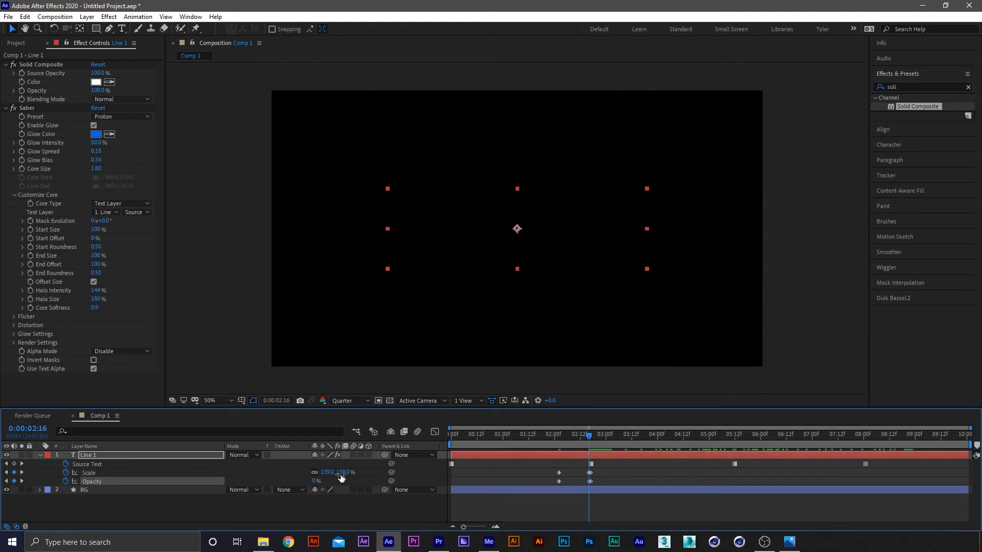
Ease the scale and opacity keyframes at 2:02 with Duik Bassel.2 and preview the transition
left_click_drag(578, 443, 555, 484)
left_click(902, 299)
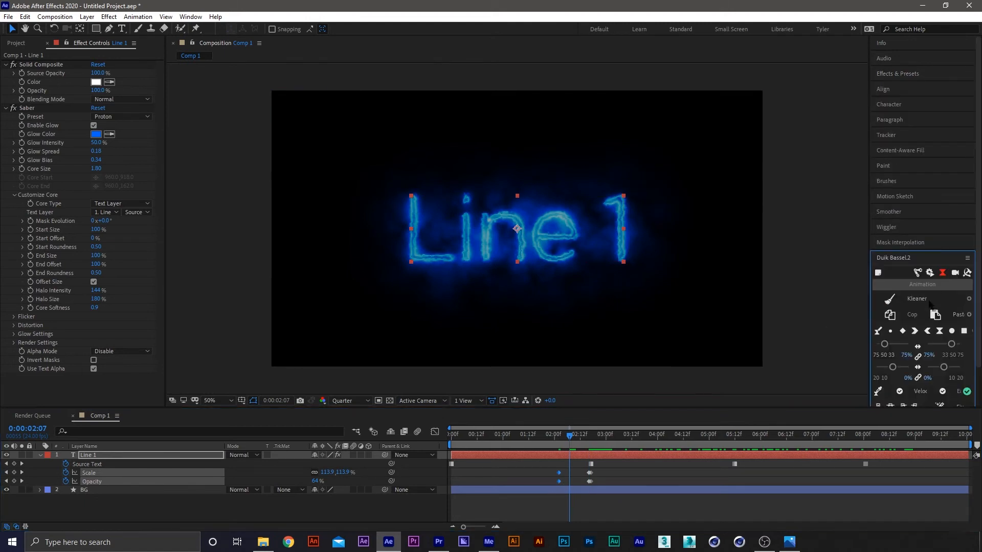
left_click(927, 332)
left_click(570, 471)
left_click_drag(569, 441, 558, 442)
key("space")
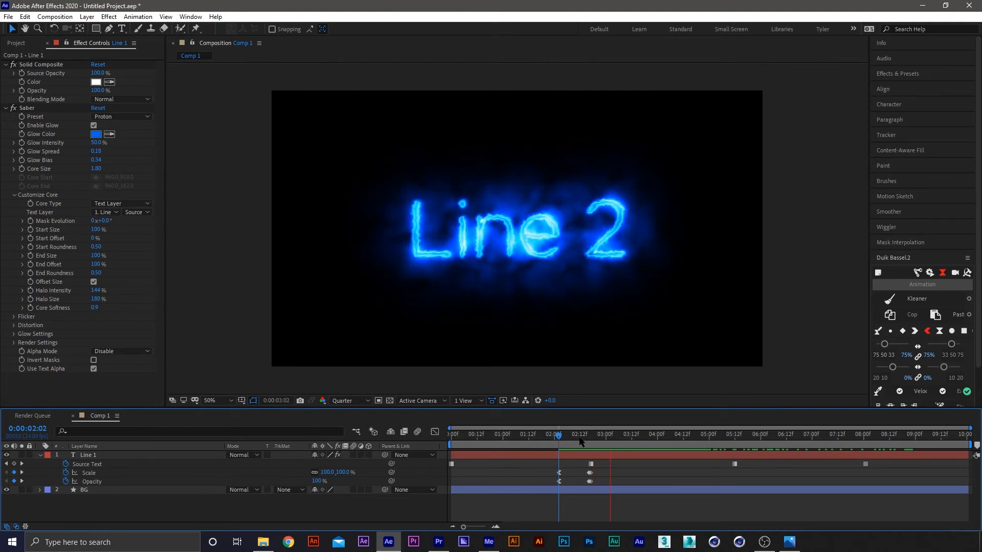
Copy the 2:02 scale and opacity keyframes to 3:11 and ease them in the opposite direction
left_click_drag(574, 471, 536, 491)
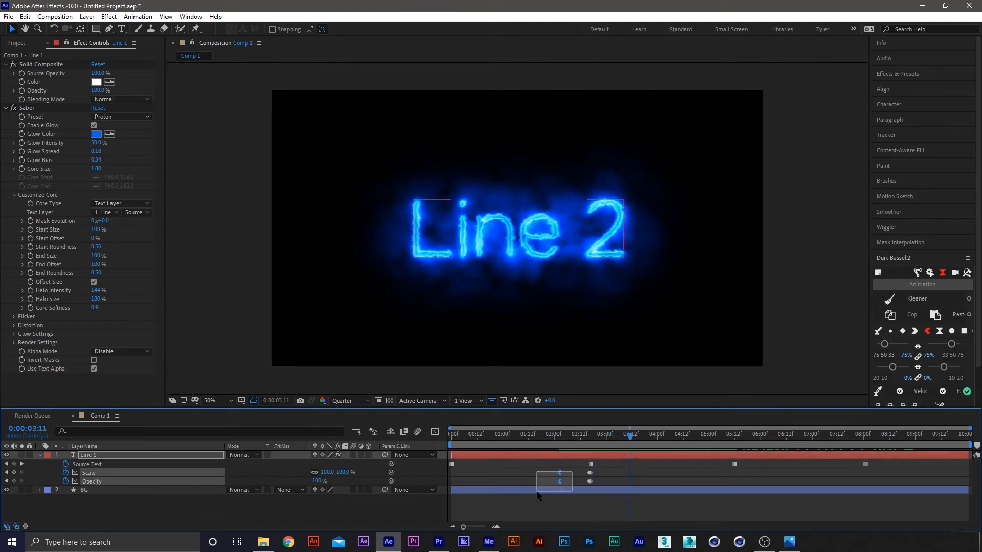
key("ctrl+c")
key("ctrl+v")
left_click(915, 331)
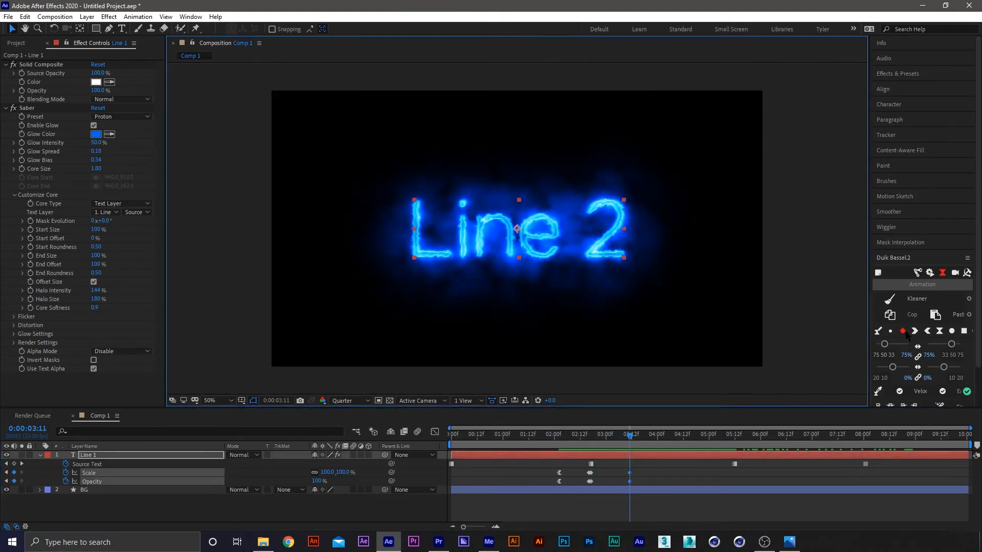
Set the text layer's opacity to 0% at 2:17, where the text changes to Line 2
left_click(584, 436)
left_click_drag(587, 435, 595, 438)
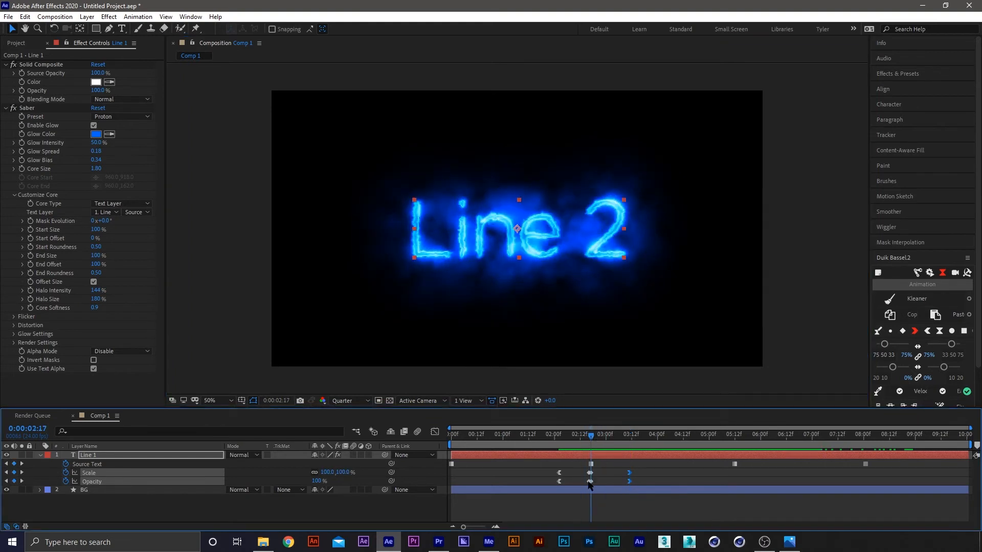
left_click(600, 480)
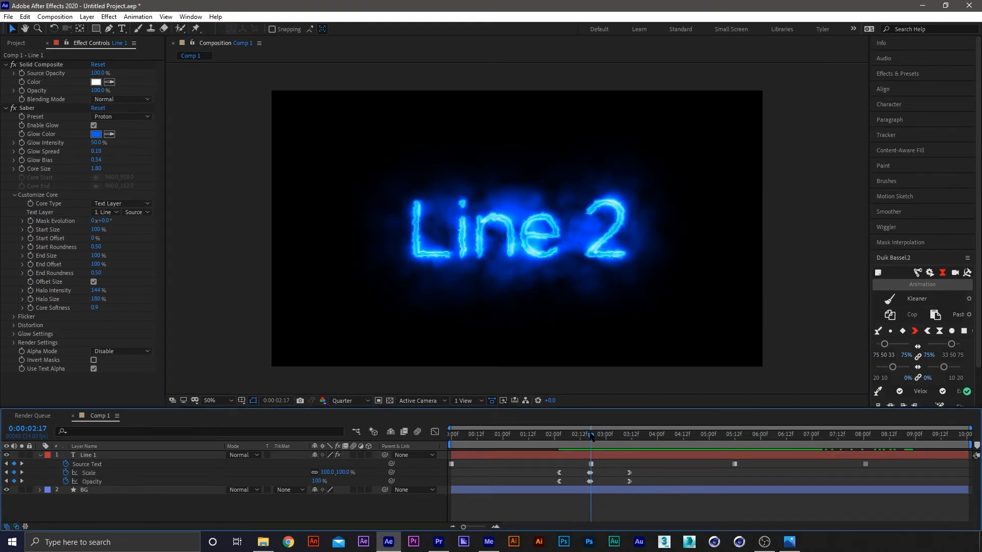
left_click_drag(592, 437, 591, 438)
left_click(321, 481)
type("0")
key("Return")
left_click(591, 481)
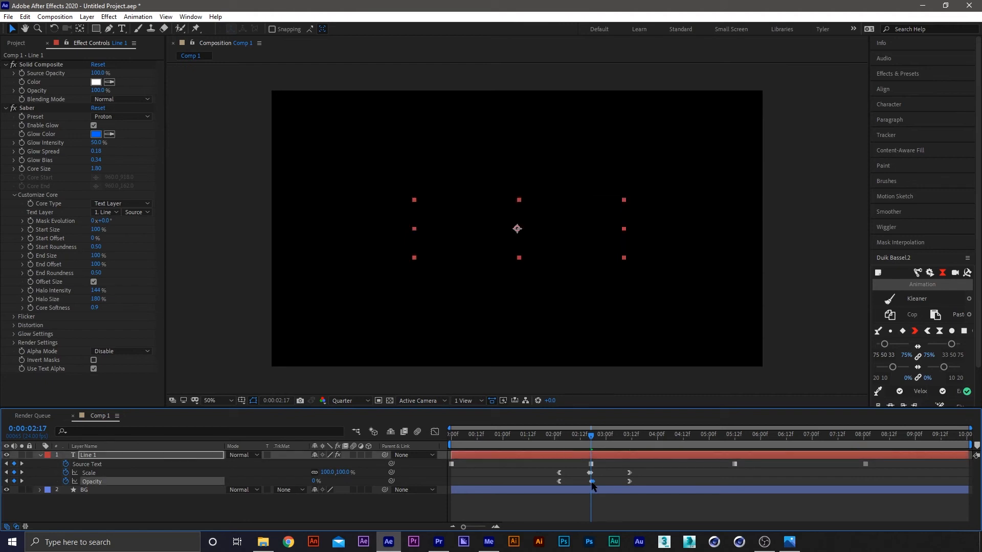
Set the text layer's scale to 80% at 2:17 and preview the transition from 2:00
left_click(591, 474)
left_click(613, 481)
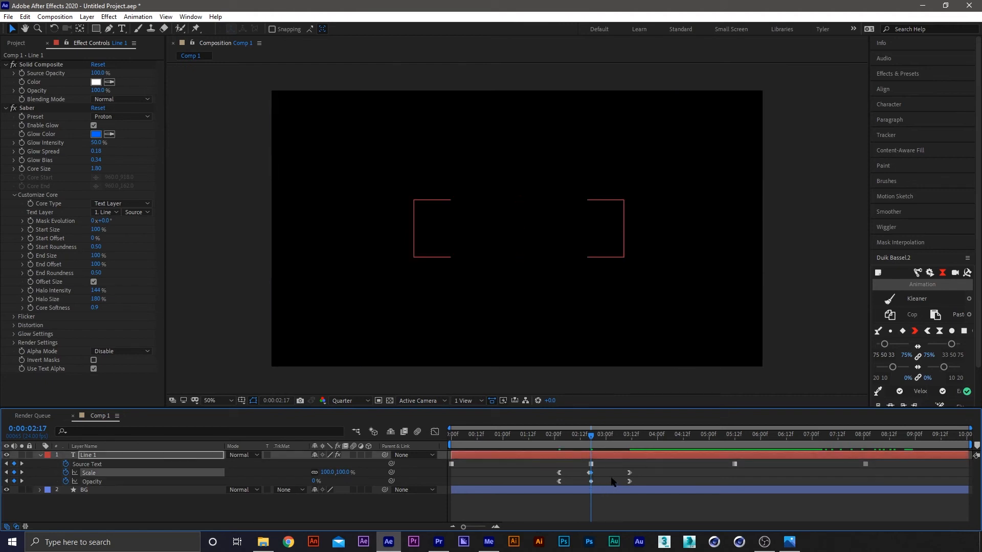
left_click(343, 473)
type("80")
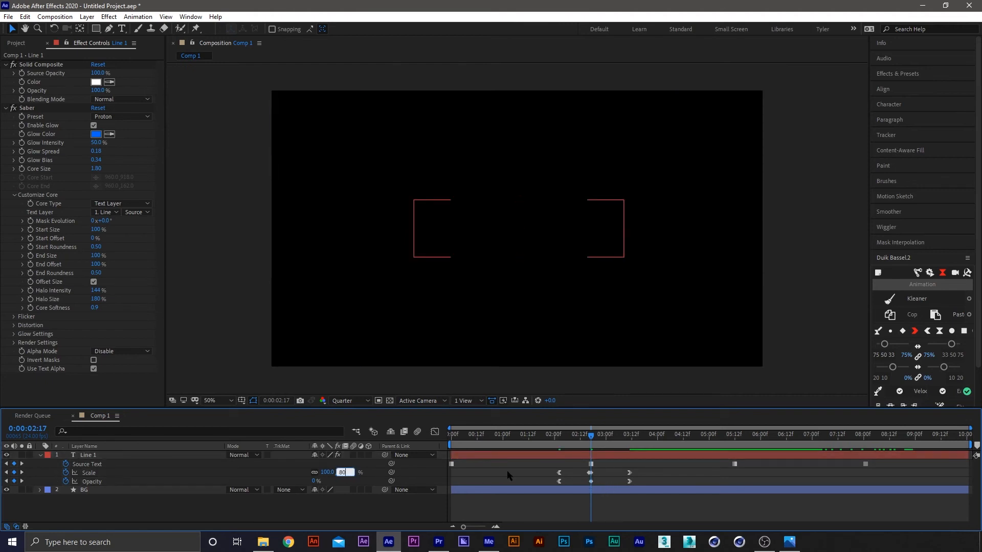
key("Return")
left_click(555, 435)
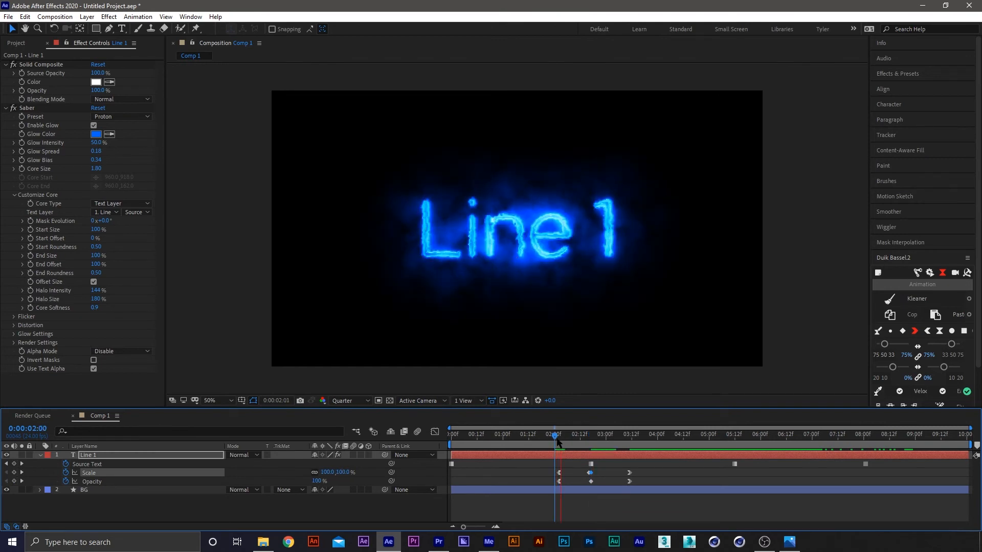
key("space")
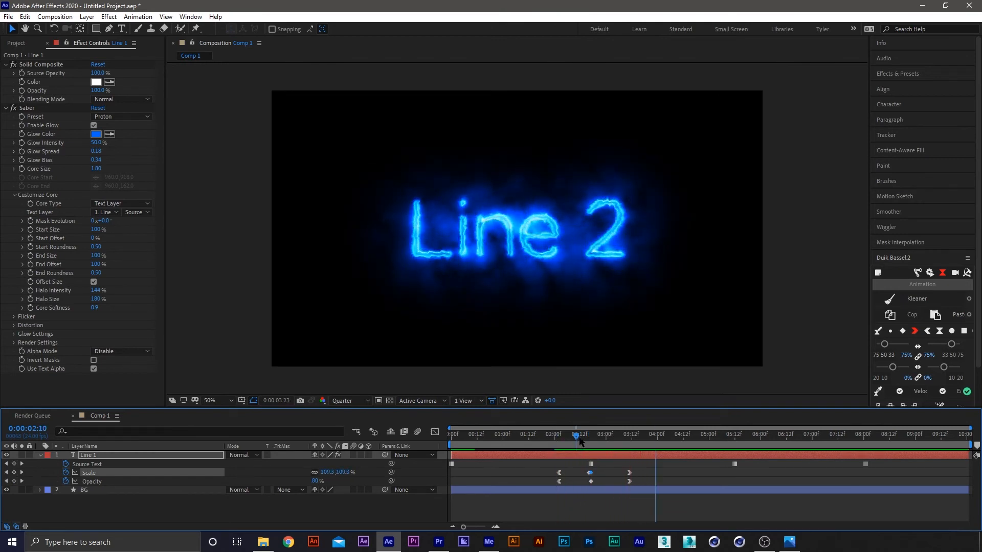
Make the text layer 3D, preview the Line 2 transition and go to the Line 3 keyframe at 5:12
left_click_drag(573, 438, 614, 442)
left_click(615, 470)
left_click(614, 456)
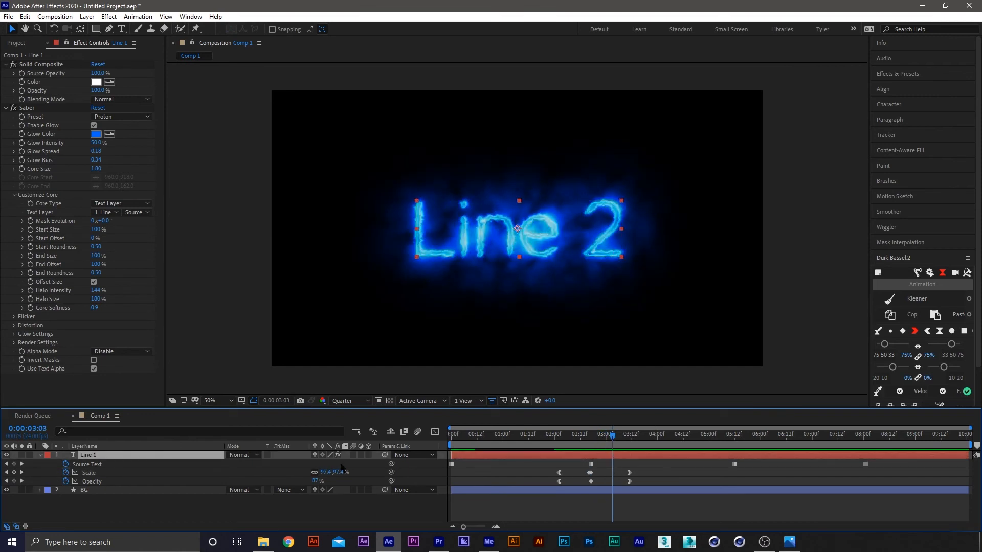
key("e")
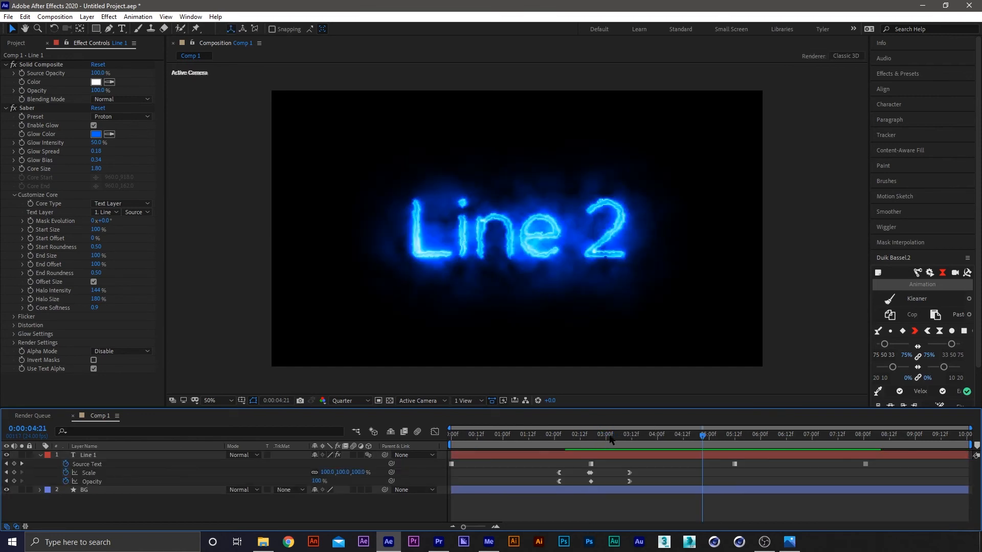
left_click_drag(601, 441, 583, 441)
key("space")
left_click(735, 440)
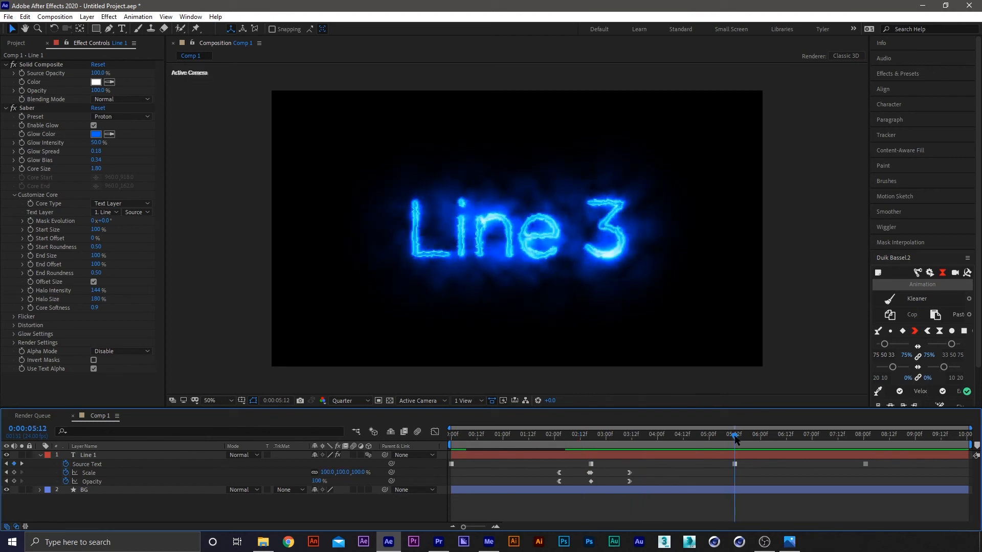
Paste the copied scale and opacity transition keyframes for Line 3 and Line 4, centring each set on its source text keyframe
key("ctrl+v")
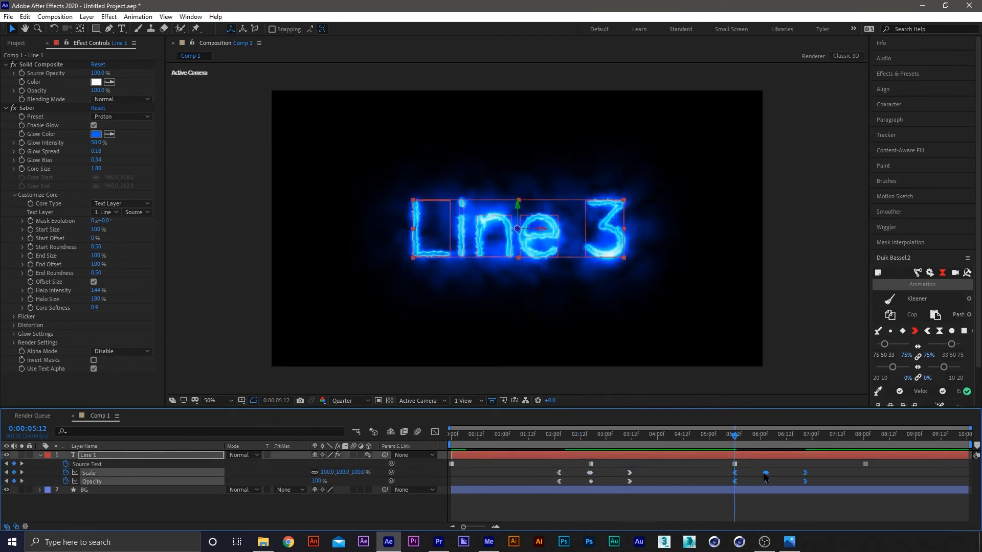
left_click_drag(764, 475, 739, 474)
left_click(859, 436)
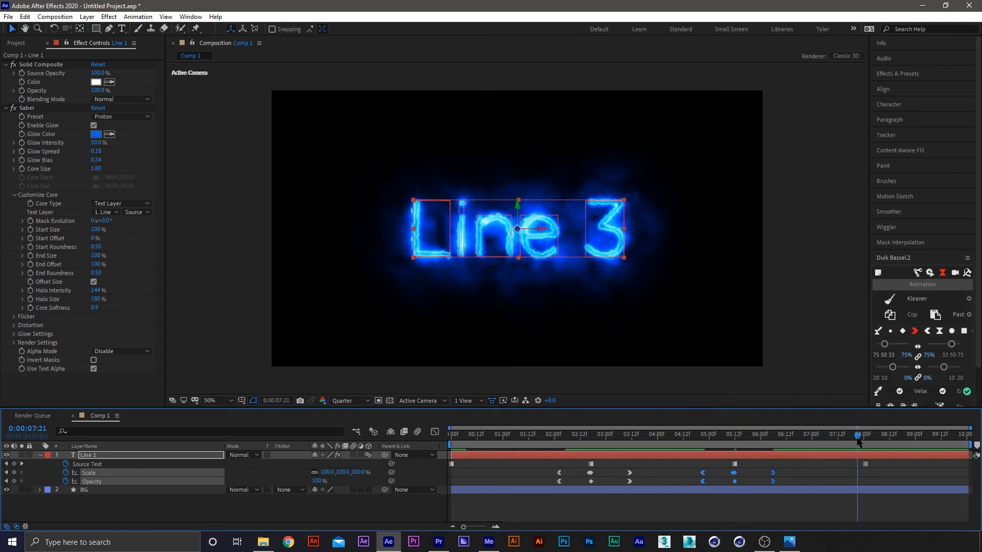
key("ctrl+v")
left_click_drag(891, 473, 866, 473)
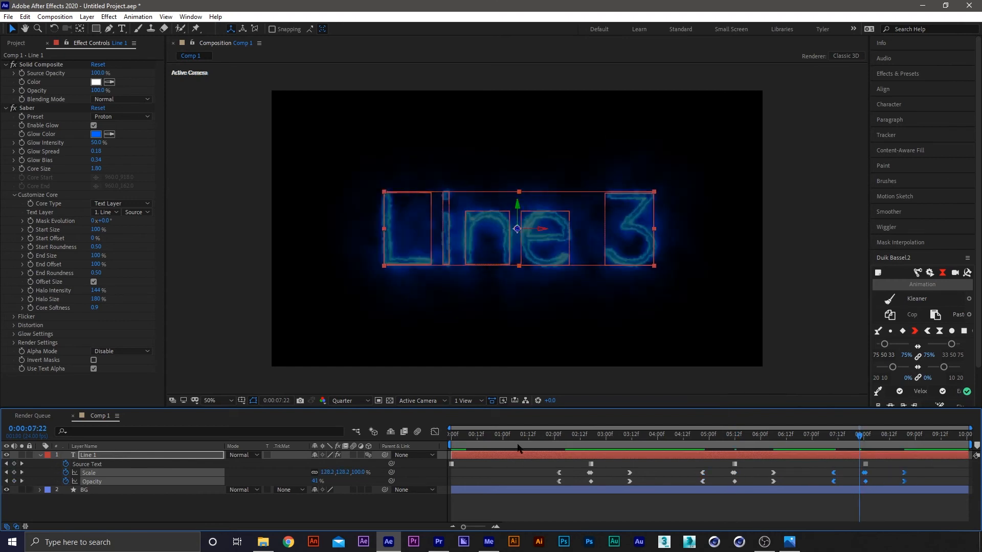
Copy Line 2's fade-in scale and opacity keyframes to the start of the composition so Line 1 animates in from 0:00
left_click(477, 435)
left_click_drag(645, 471, 589, 495)
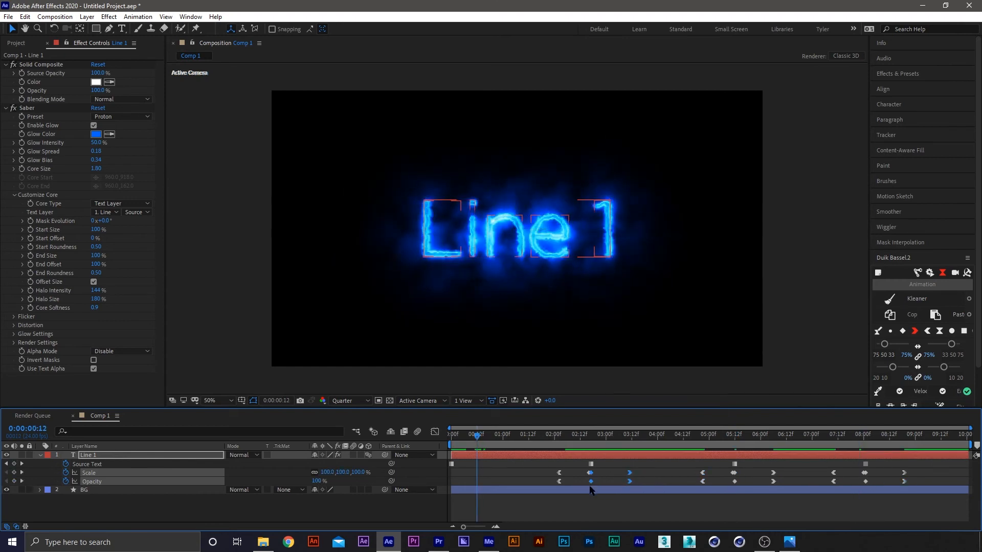
key("ctrl+c")
key("ctrl+v")
left_click_drag(480, 471, 455, 472)
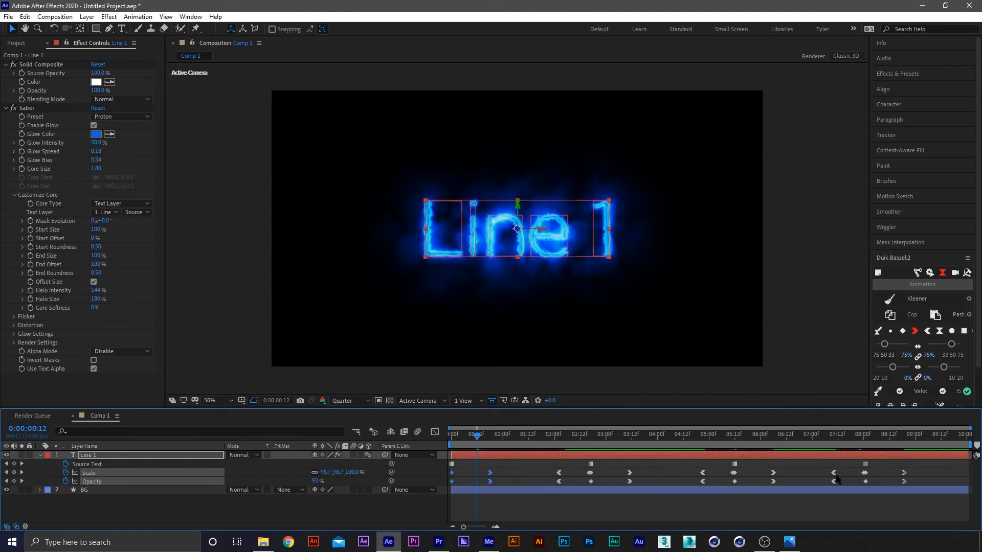
Copy the scale and opacity fade-out keyframes preceding Line 4 to 9:10 and preview the animation from the start
left_click_drag(829, 470, 865, 493)
left_click(937, 441)
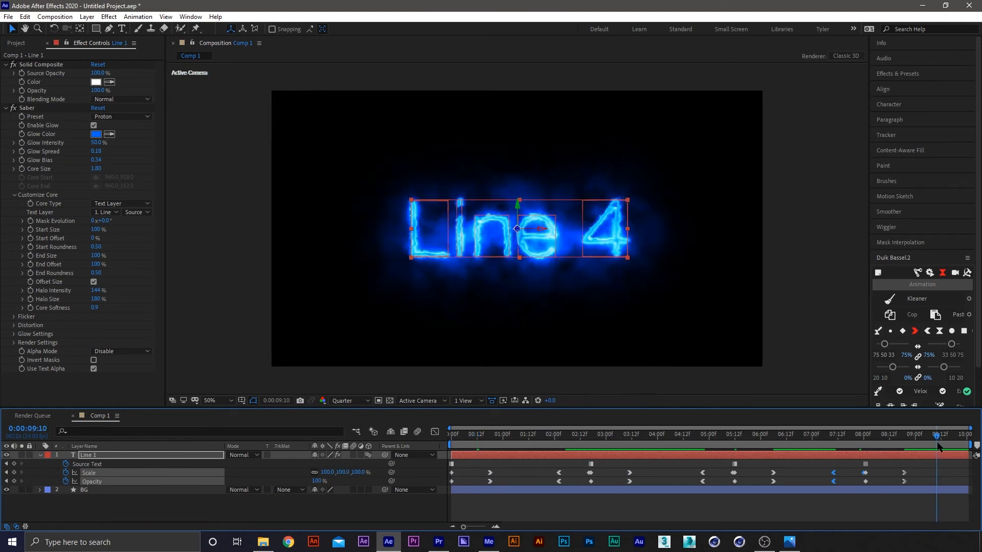
key("Home")
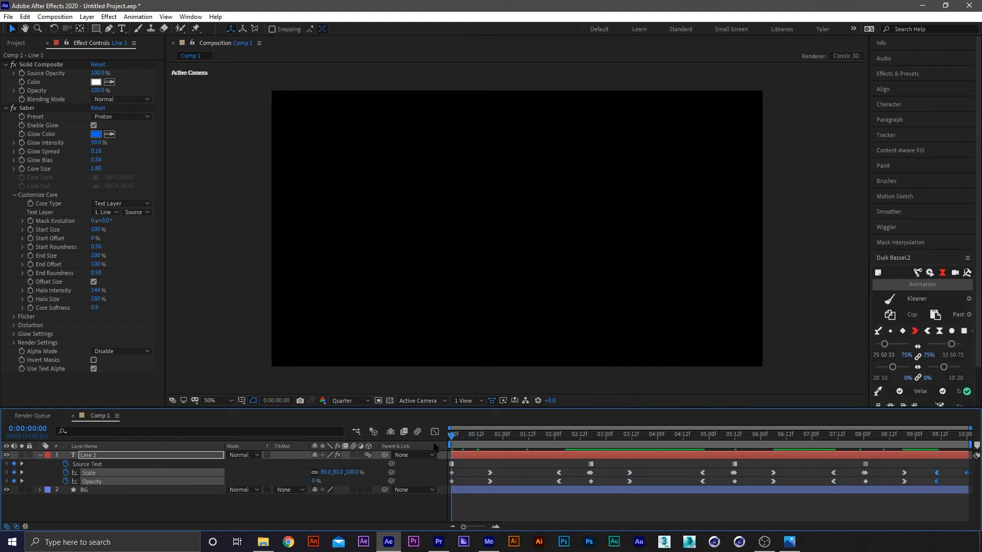
key("space")
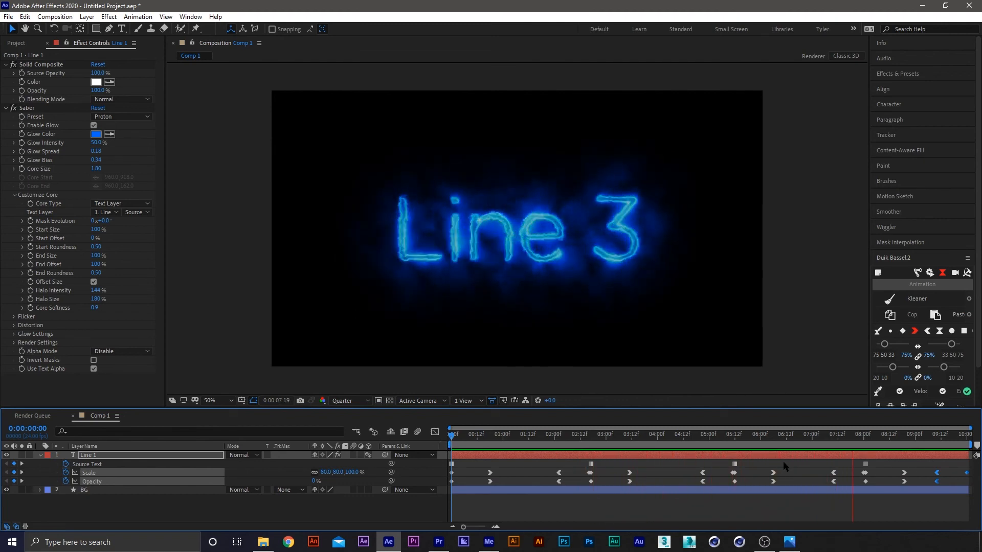
left_click(754, 471)
left_click(733, 436)
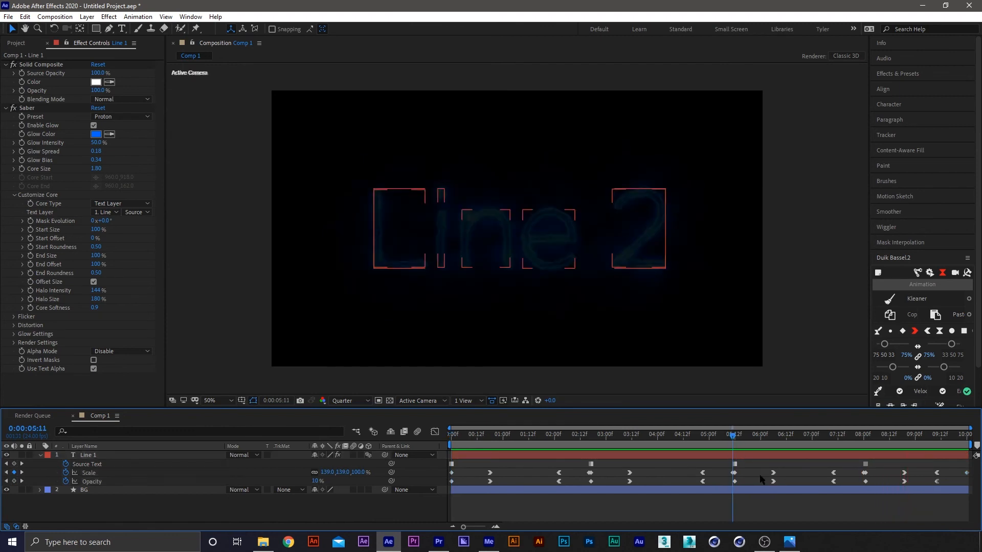
left_click(790, 548)
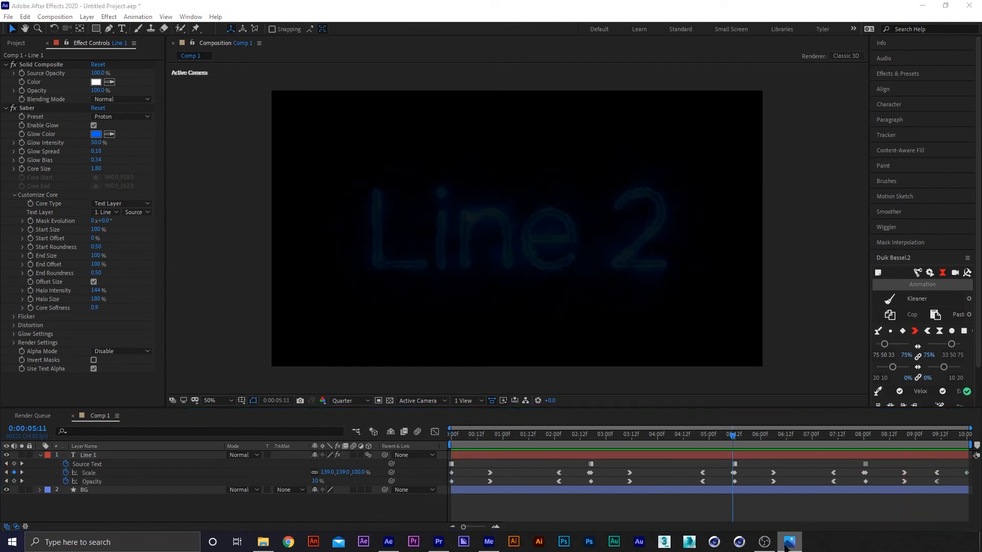
left_click_drag(718, 441, 730, 443)
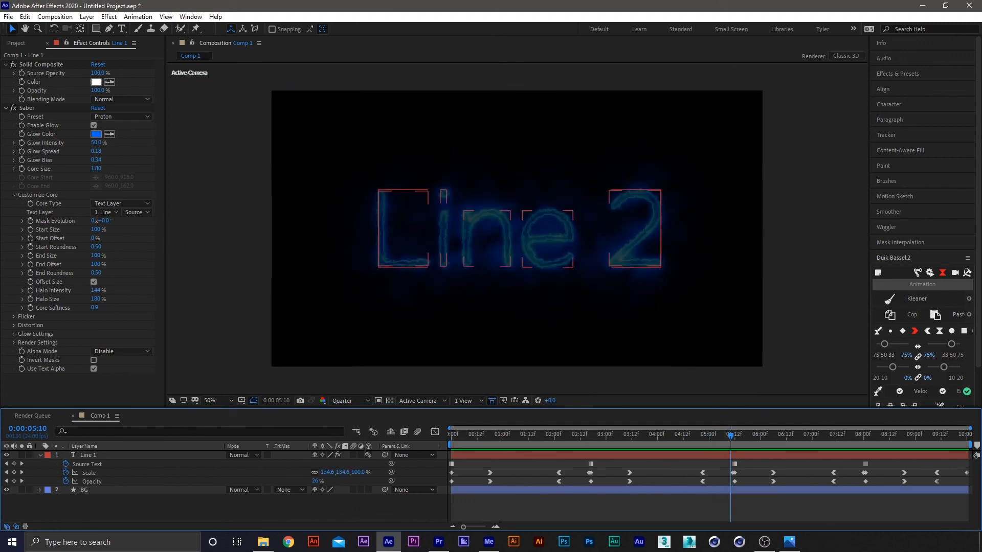
left_click(910, 75)
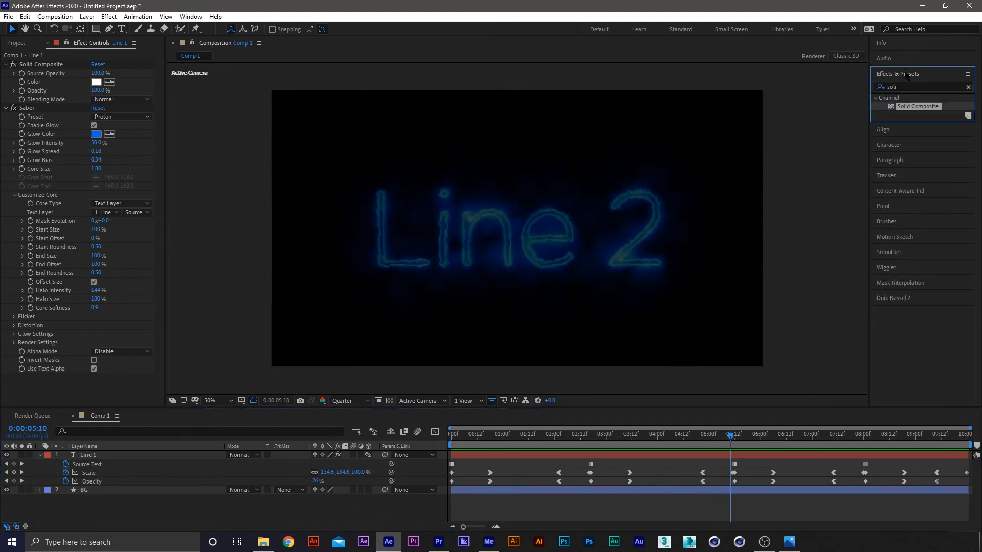
left_click(908, 73)
left_click(661, 468)
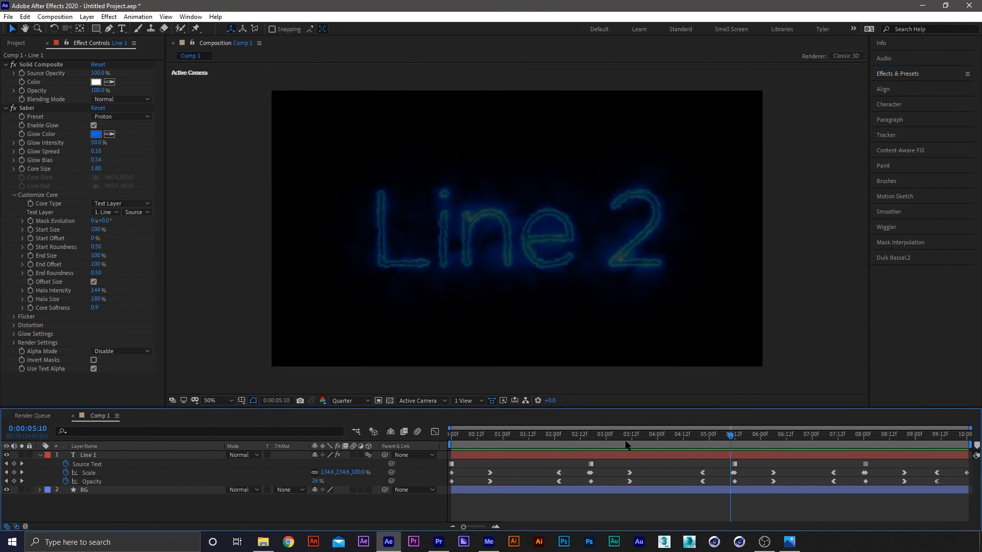
Preview the lyric animation from the beginning and go to 4:01 within Line 2
key("Home")
key("space")
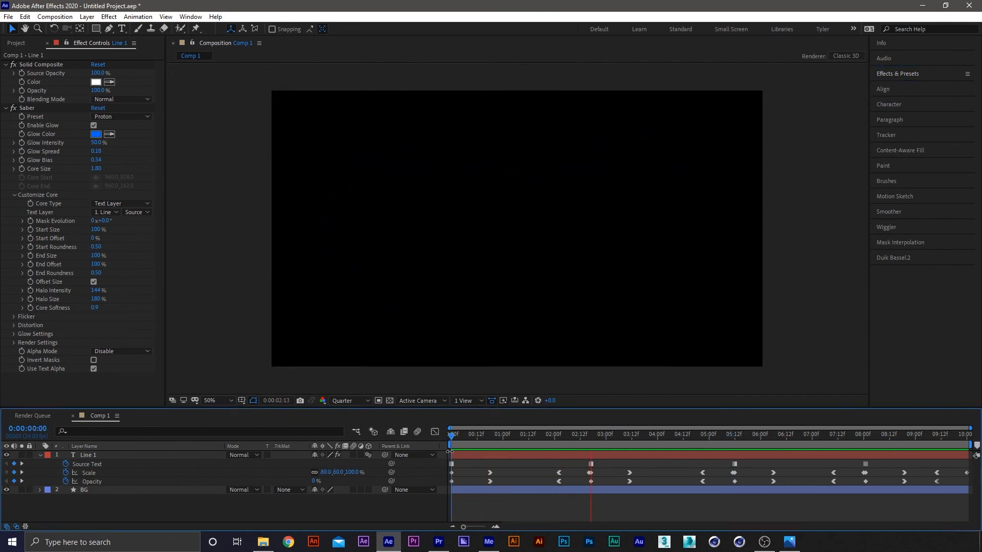
left_click(660, 439)
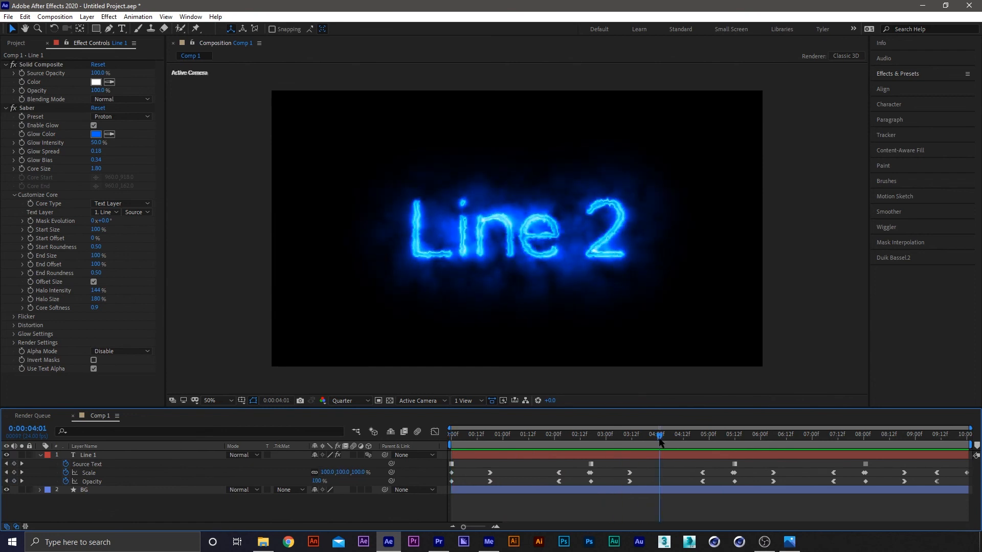